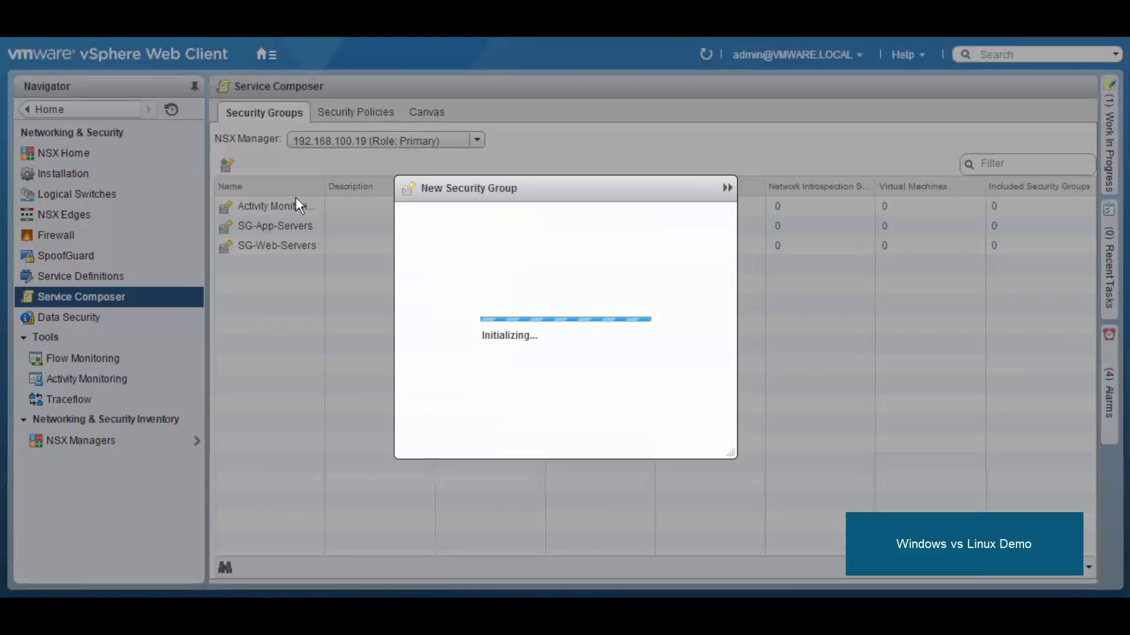
Step: Create the security group Windows VMs with dynamic membership where Computer OS Name contains "windows", and view its member virtual machines
type("Windows VMs")
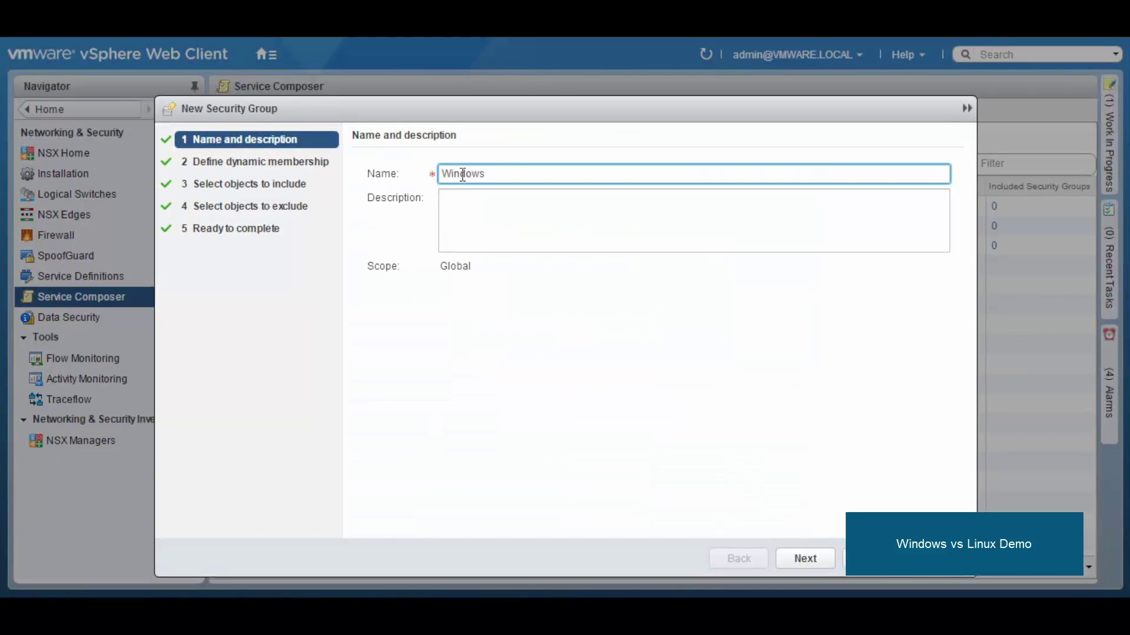
left_click(810, 557)
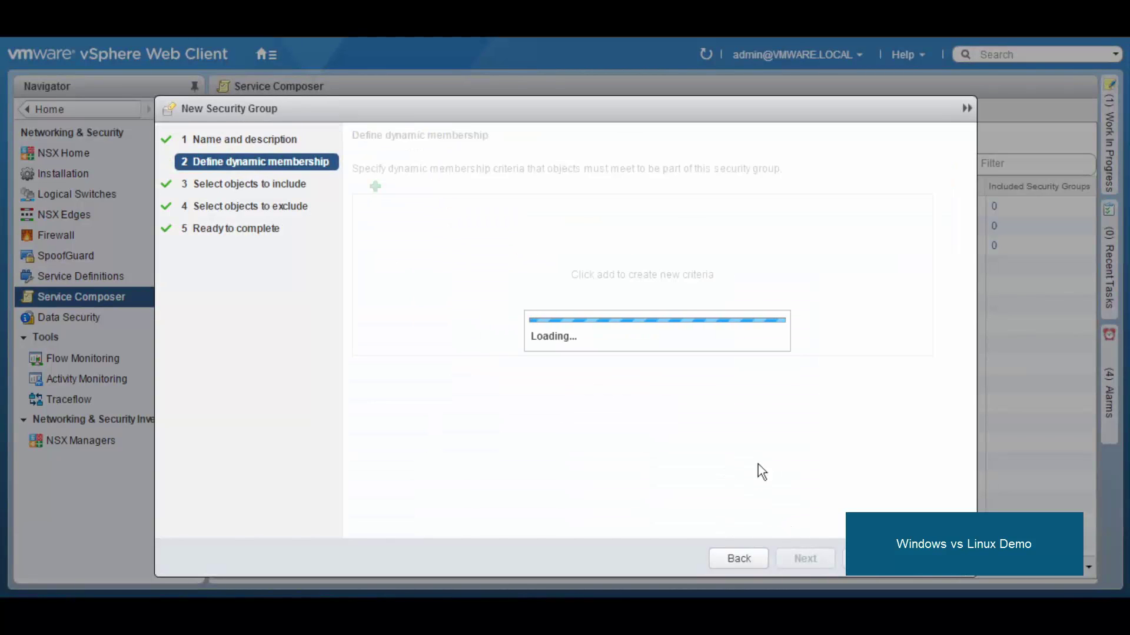
left_click(823, 307)
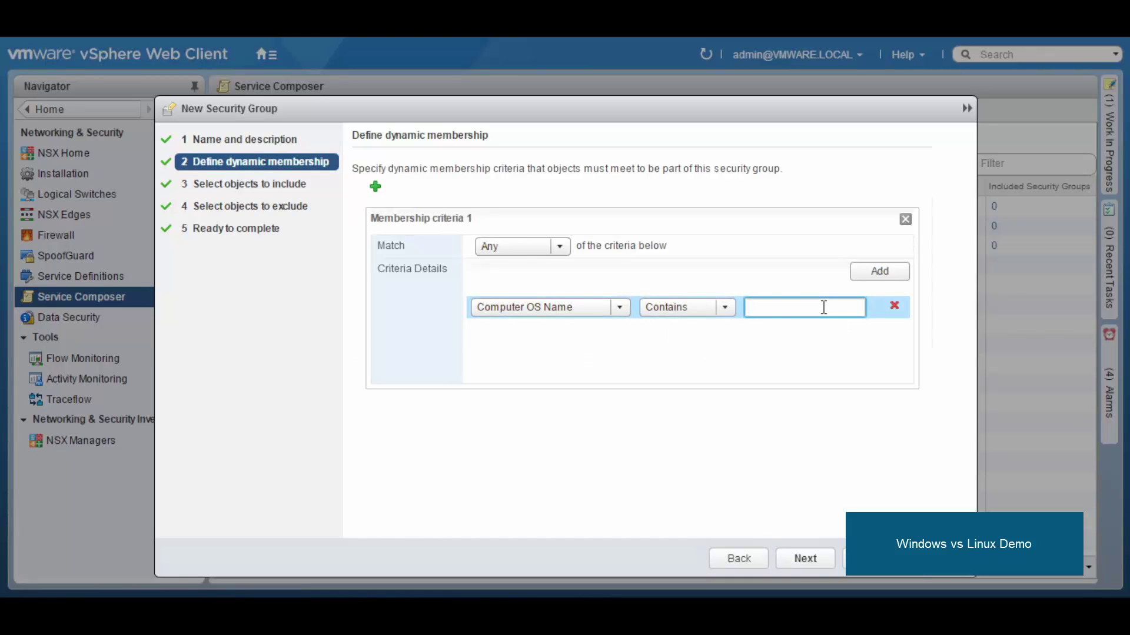
type("windows")
left_click(869, 558)
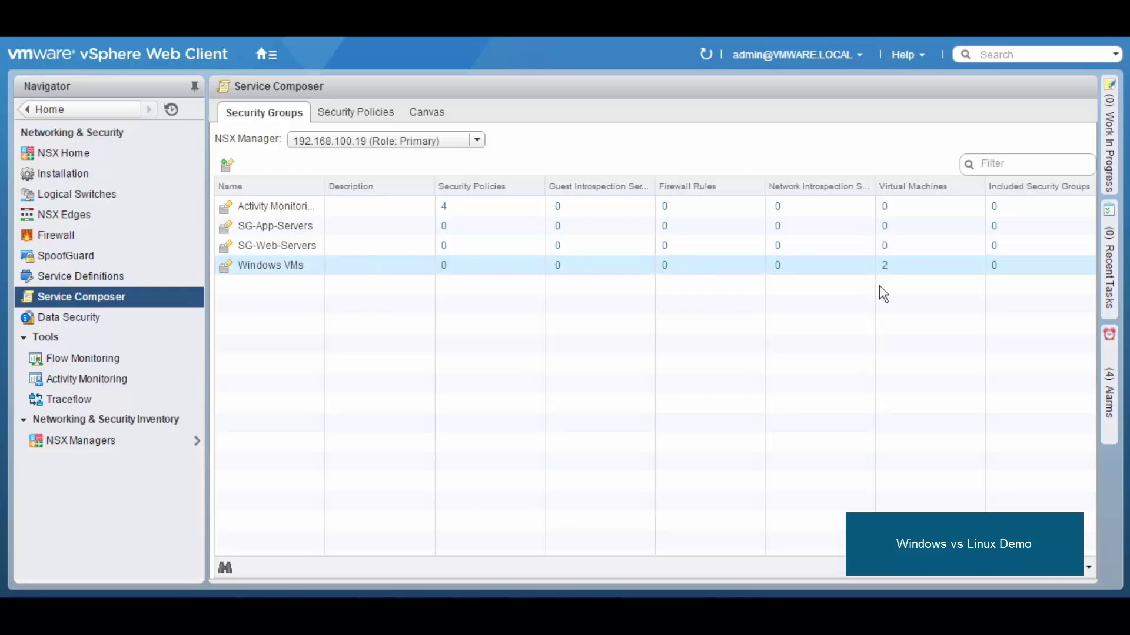
left_click(886, 269)
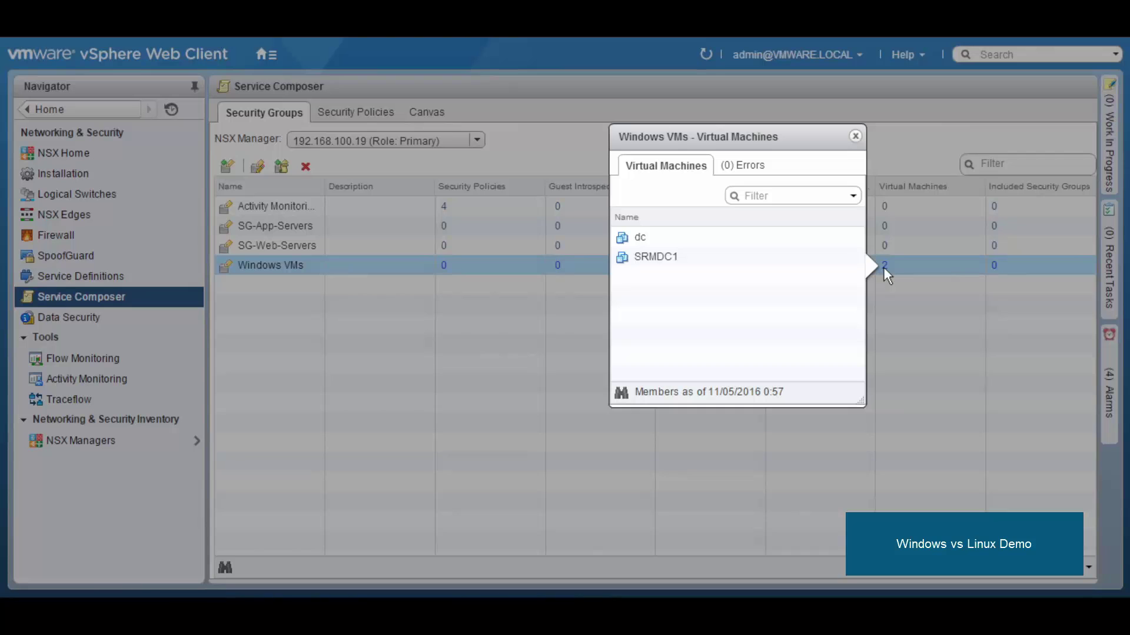
left_click(854, 136)
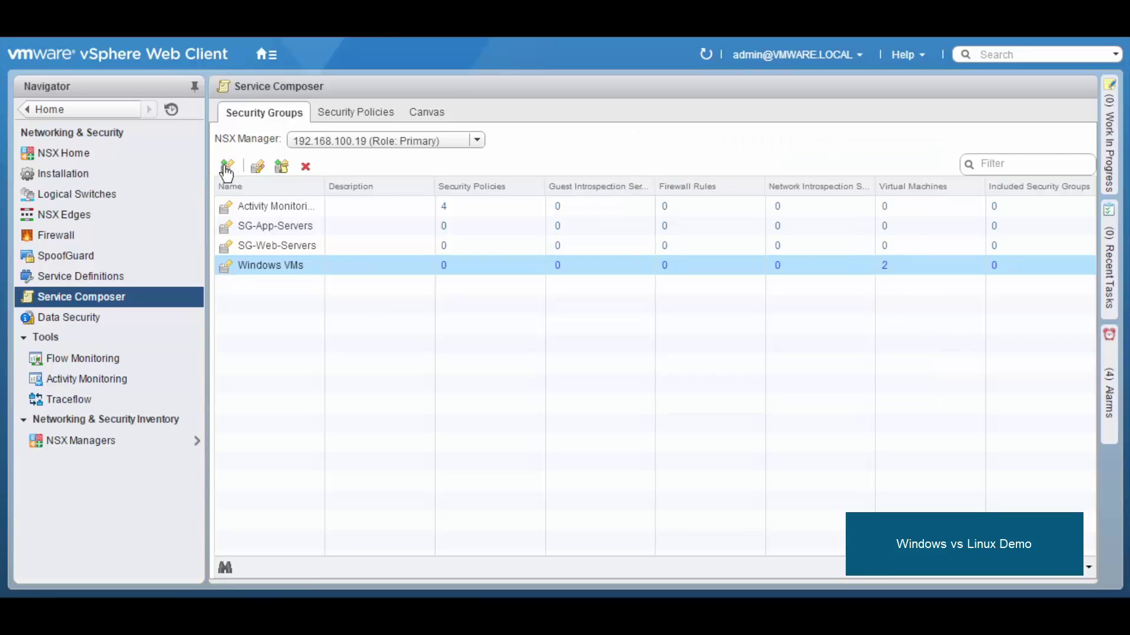
Step: Create a security group named Linux VMs with dynamic membership where Computer OS Name contains "linux"
left_click(227, 167)
type("Linux VMs")
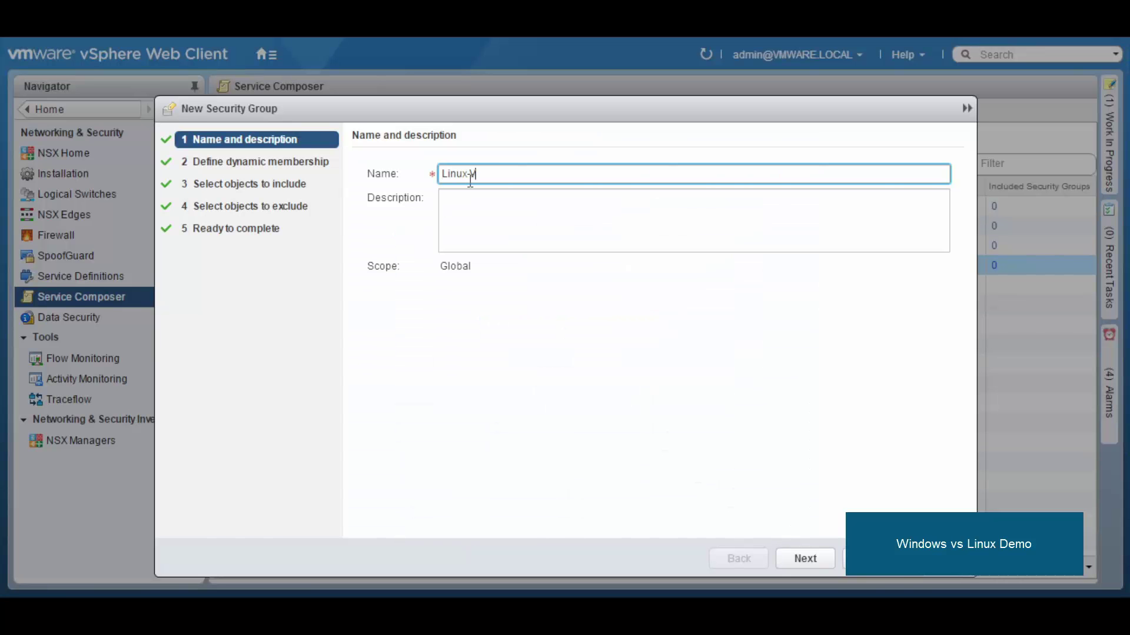
left_click(306, 162)
left_click(791, 305)
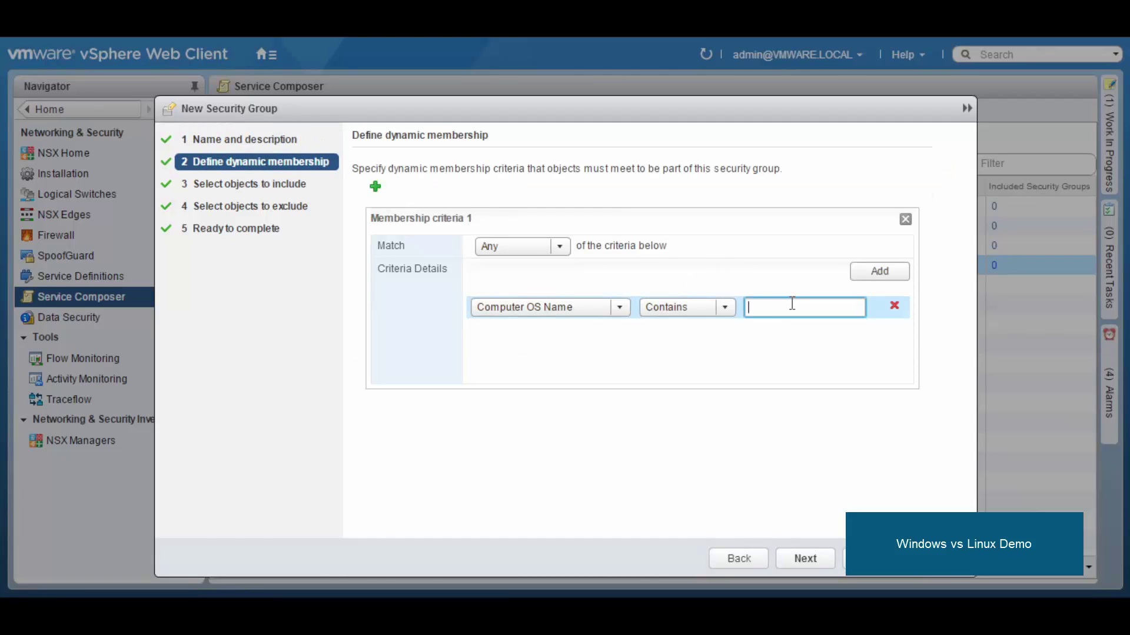
type("linux")
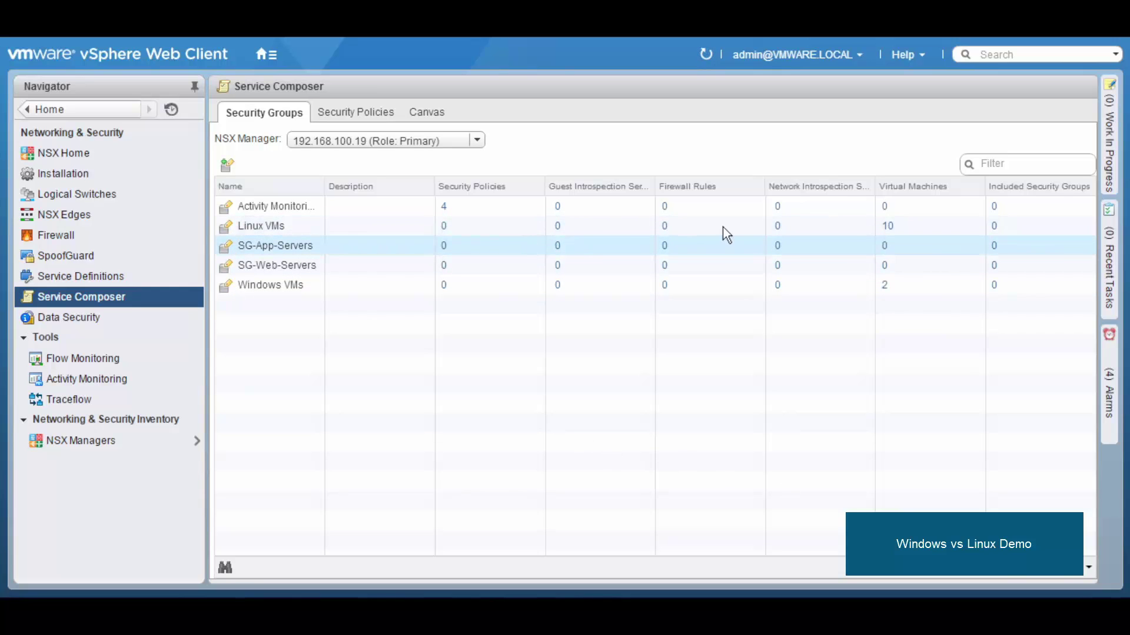
Step: Examine the full list of virtual machines that belong to the Linux VMs security group
left_click(887, 226)
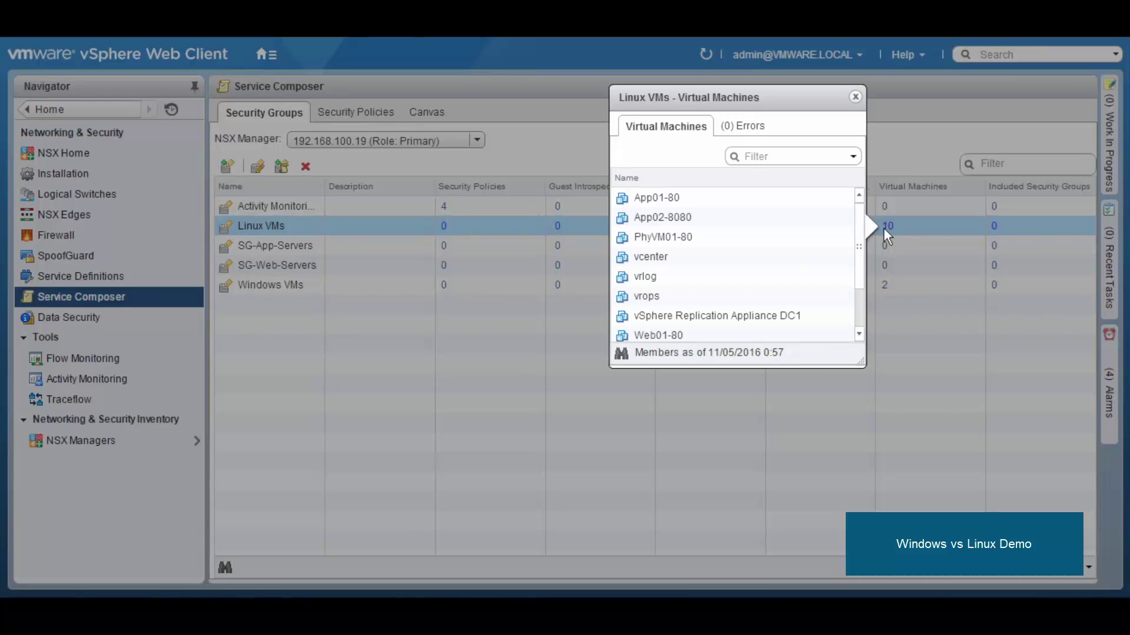
left_click_drag(859, 233, 859, 291)
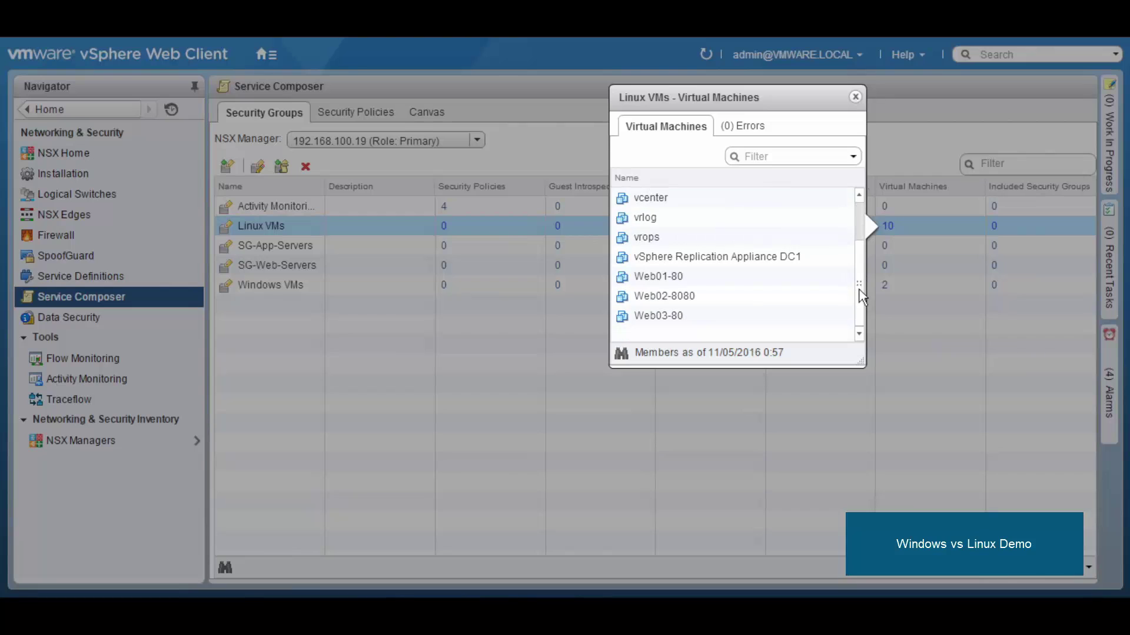
scroll(860, 297, "up", 1)
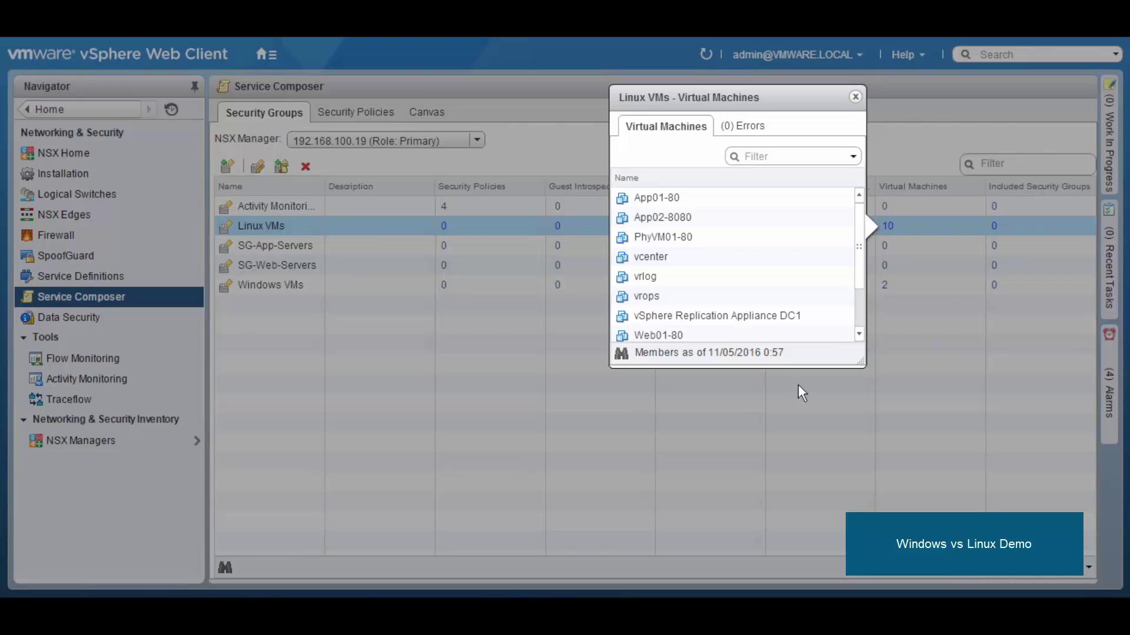
left_click(855, 97)
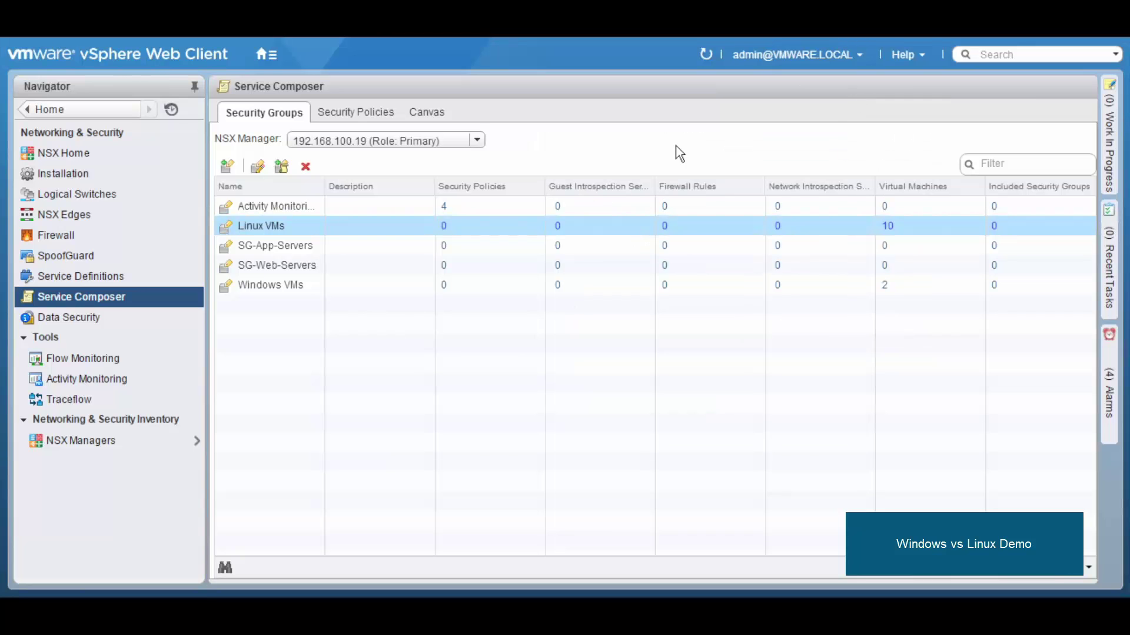
Step: Add a firewall section named Linux vs Windows above the Cross-vCenter DFW Rules section
left_click(72, 238)
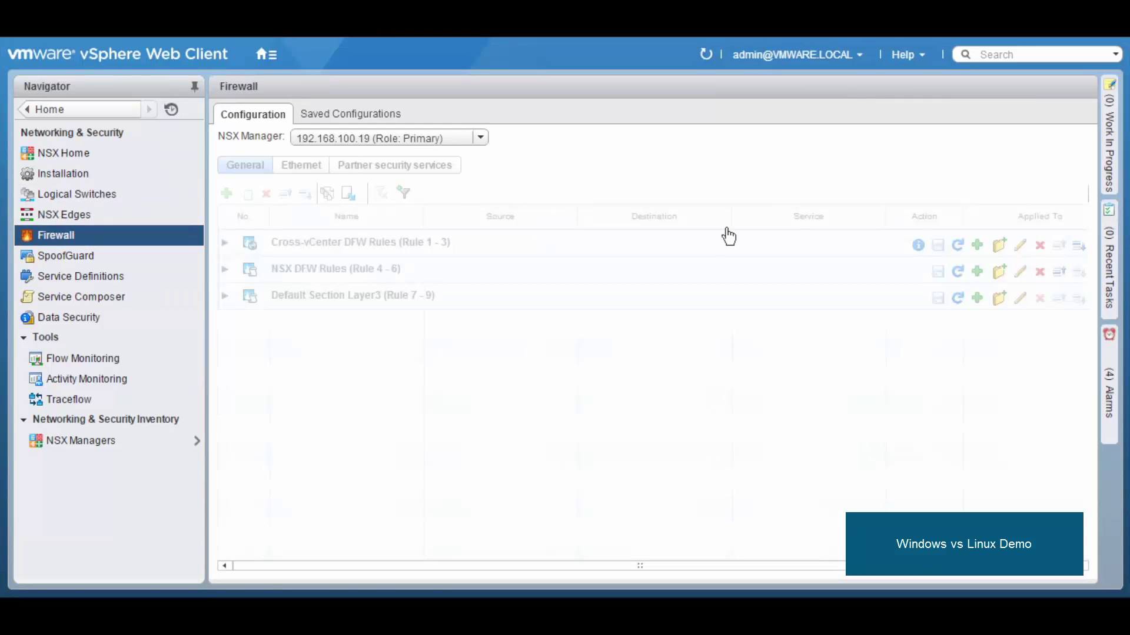
left_click(1000, 279)
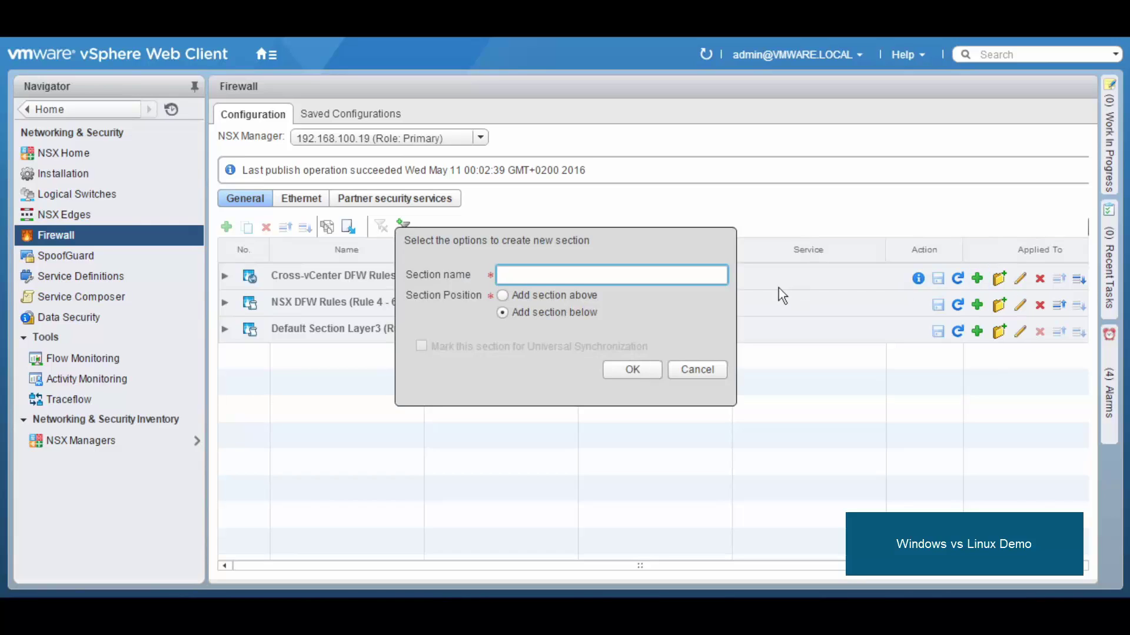
left_click(501, 295)
left_click(542, 272)
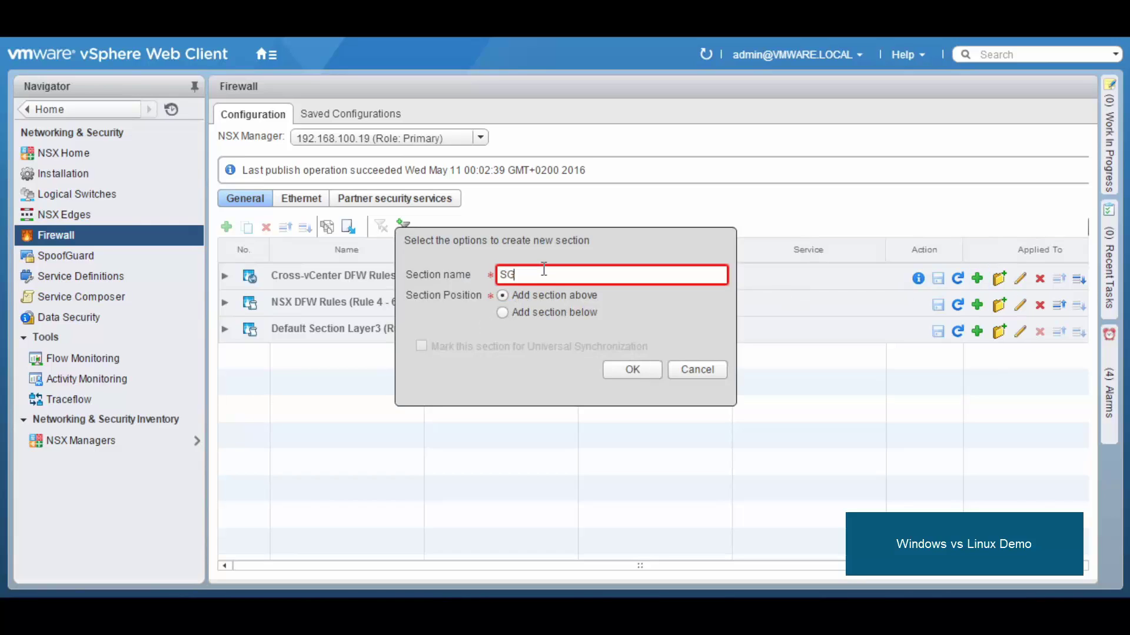
type("Linux vs Windows")
left_click(623, 371)
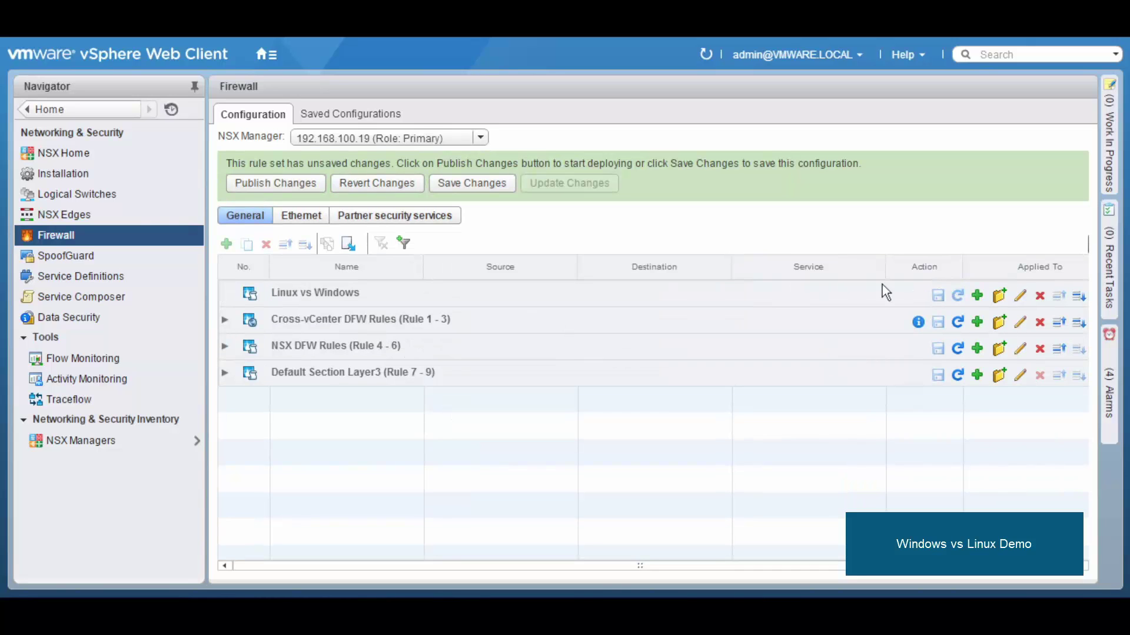
Step: Add a rule to the Linux vs Windows section and name it Windows vs Linux
left_click(977, 296)
left_click(224, 292)
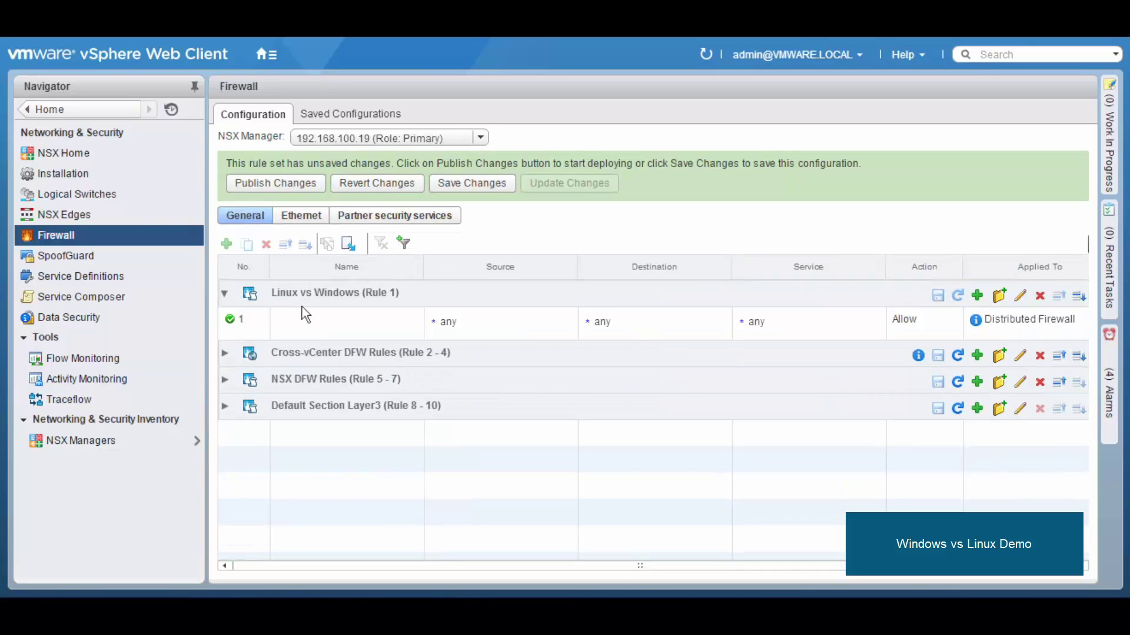
left_click(415, 319)
type("Windows ")
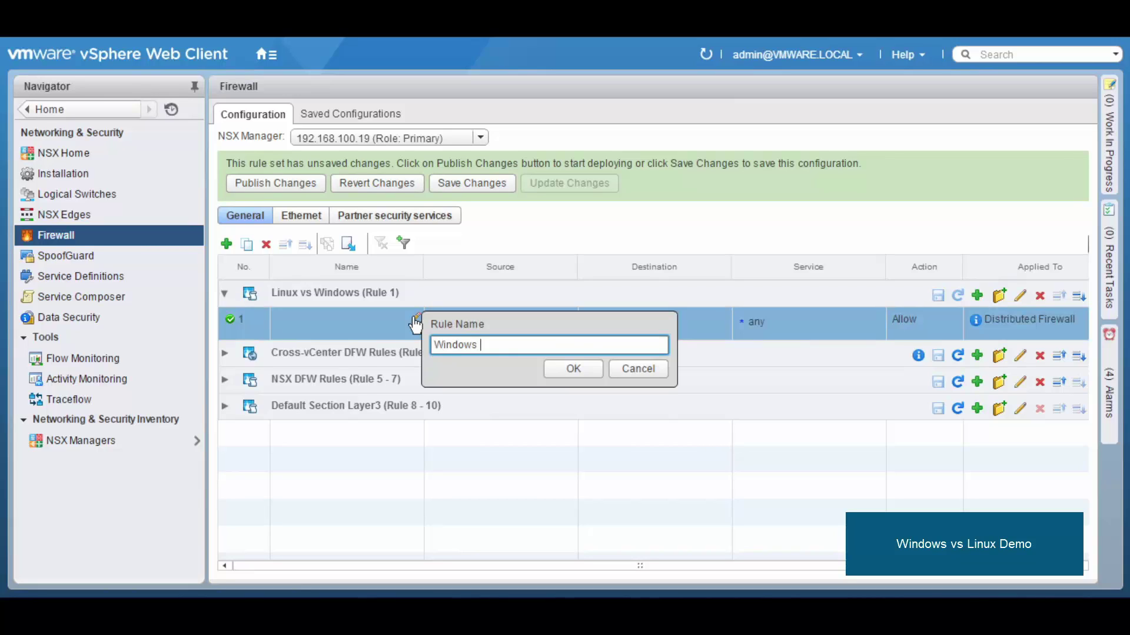
type("vs Linux")
left_click(552, 365)
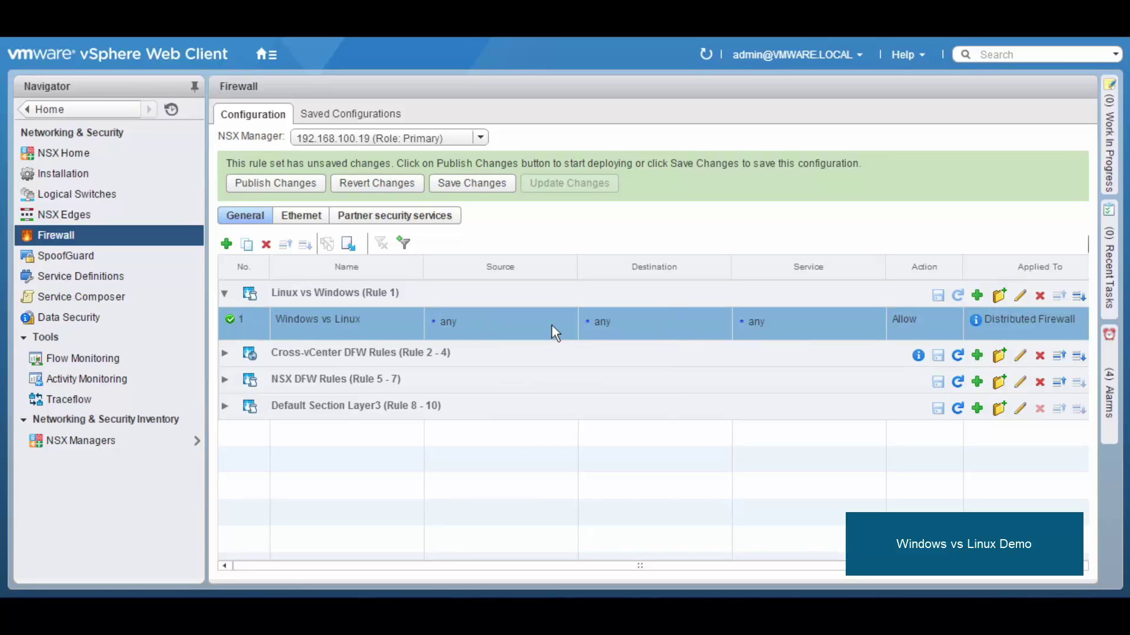
Step: Set the source of the Windows vs Linux rule to the security group Windows VMs
left_click(570, 323)
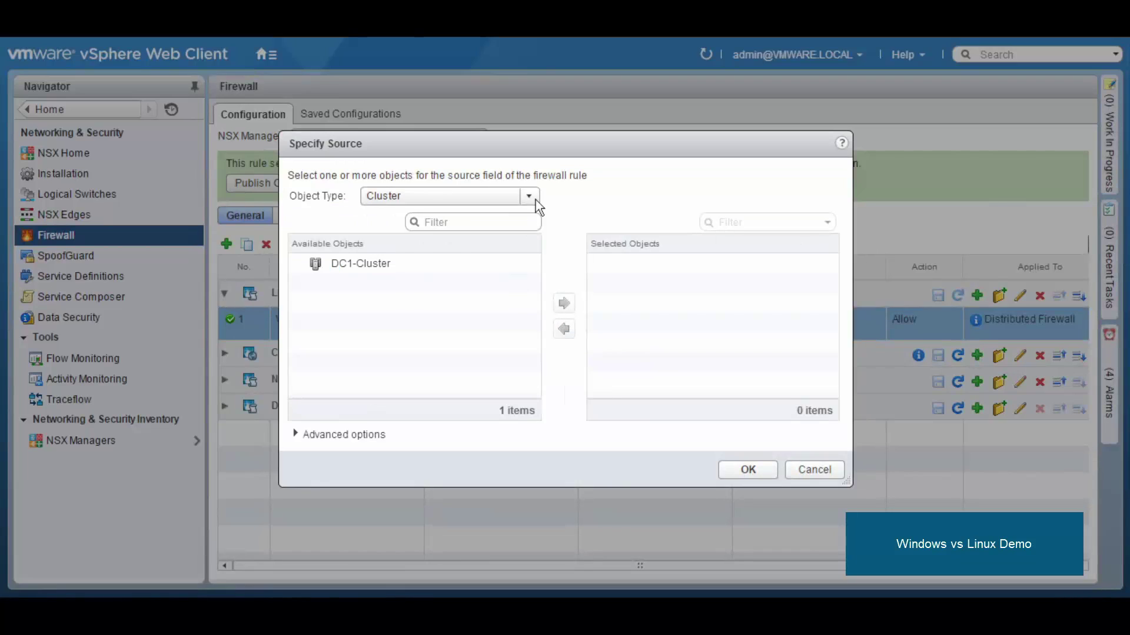
left_click(533, 198)
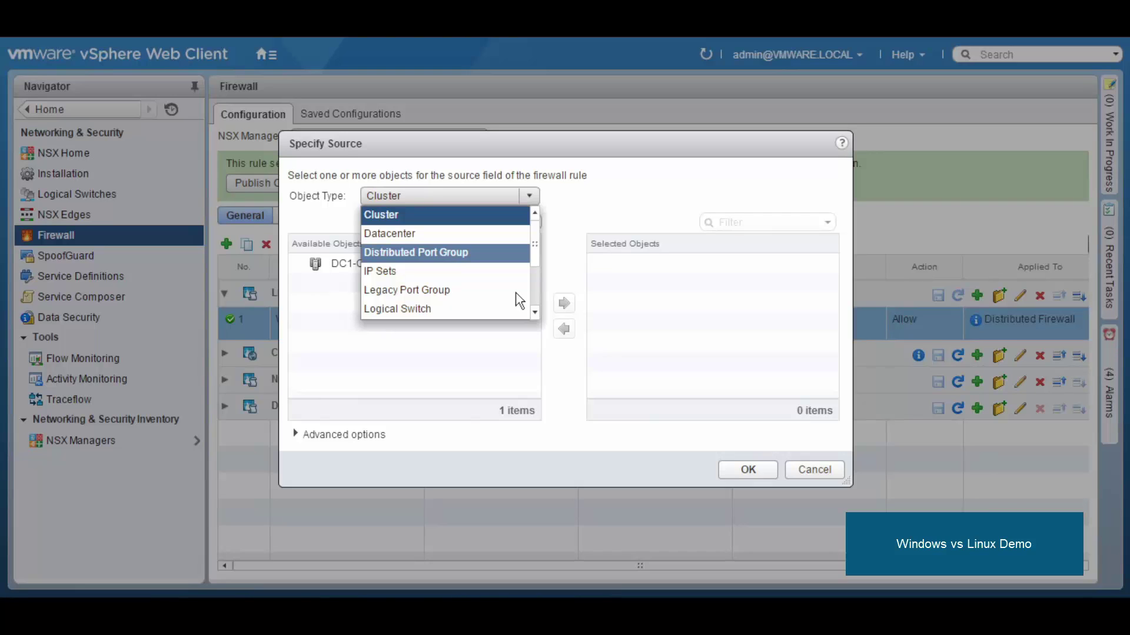
scroll(532, 292, "down", 3)
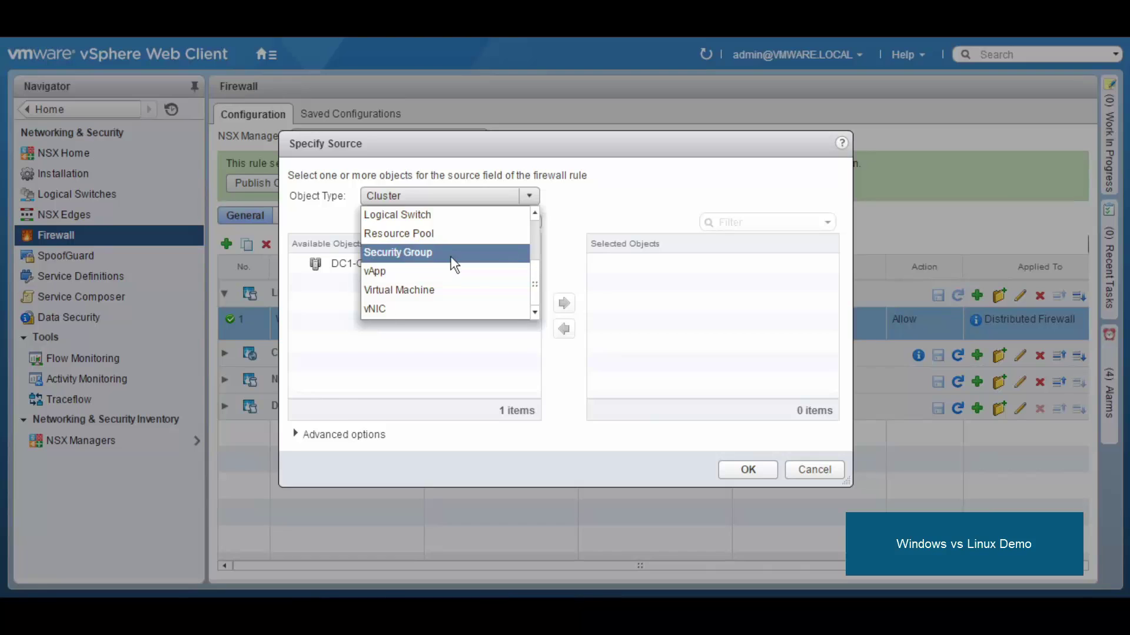
left_click(454, 254)
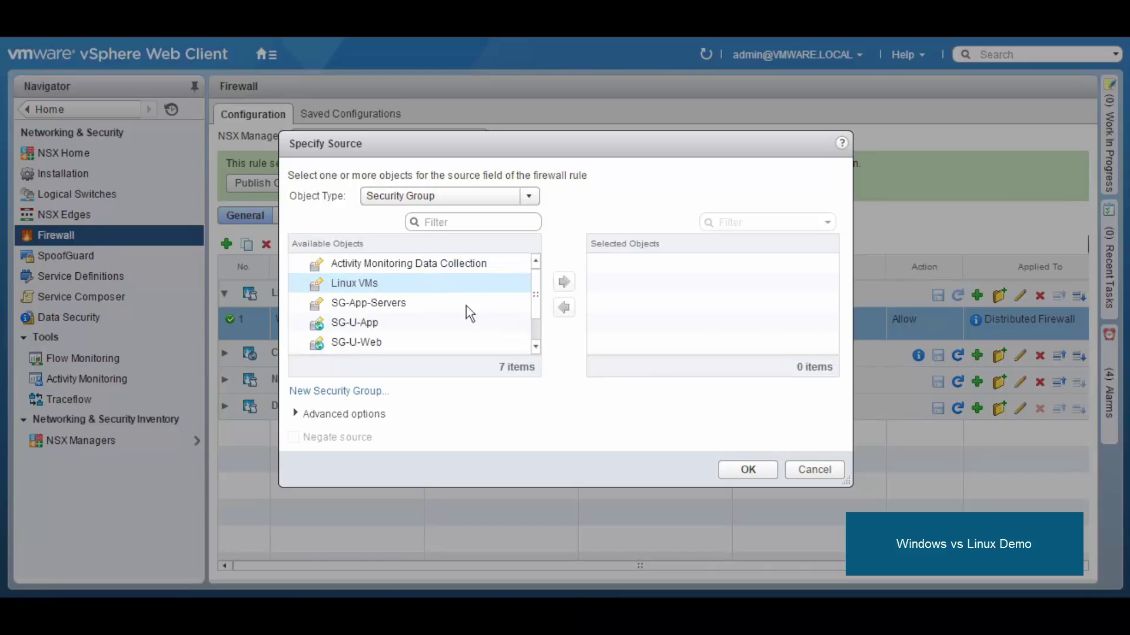
left_click(493, 224)
type("windows")
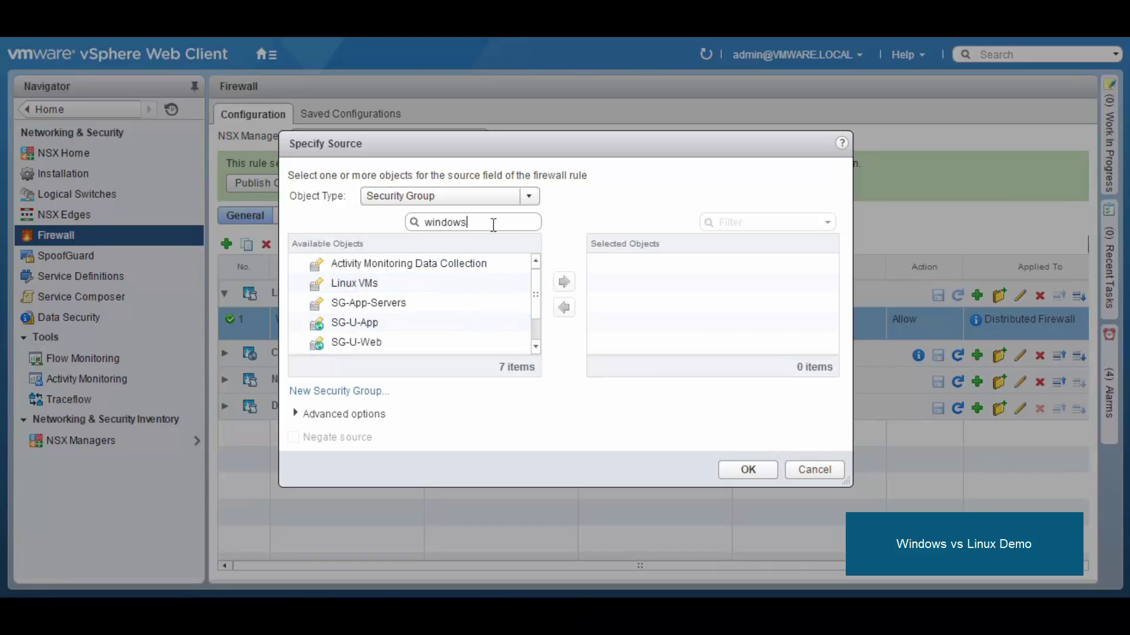
double_click(388, 269)
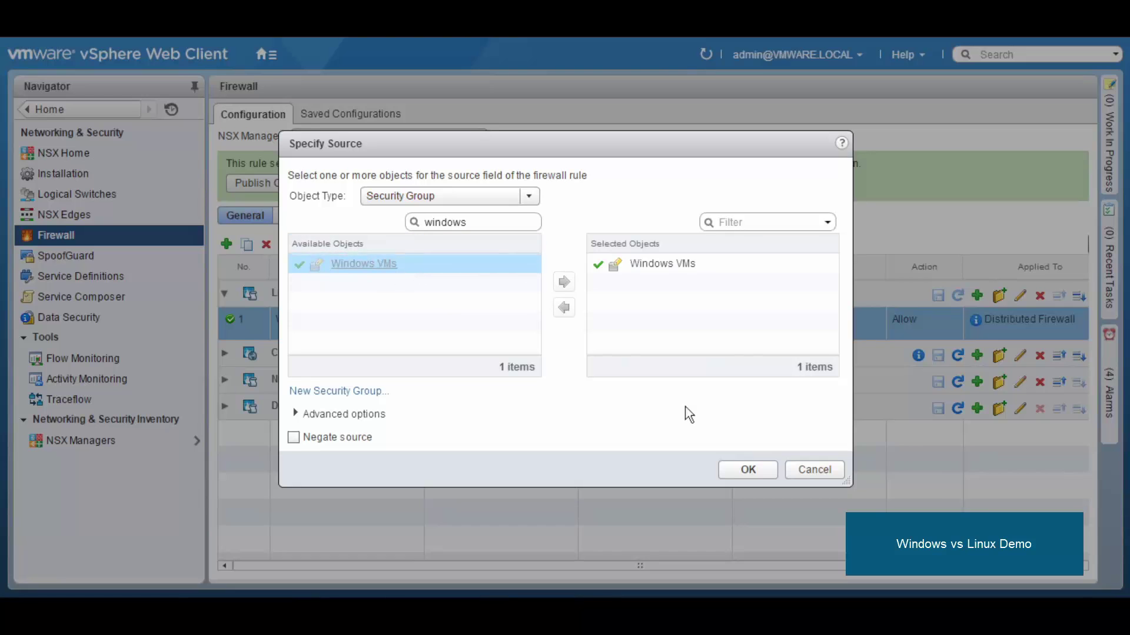
left_click(738, 464)
Step: Set the destination of the Windows vs Linux rule to the security group Linux VMs
left_click(724, 318)
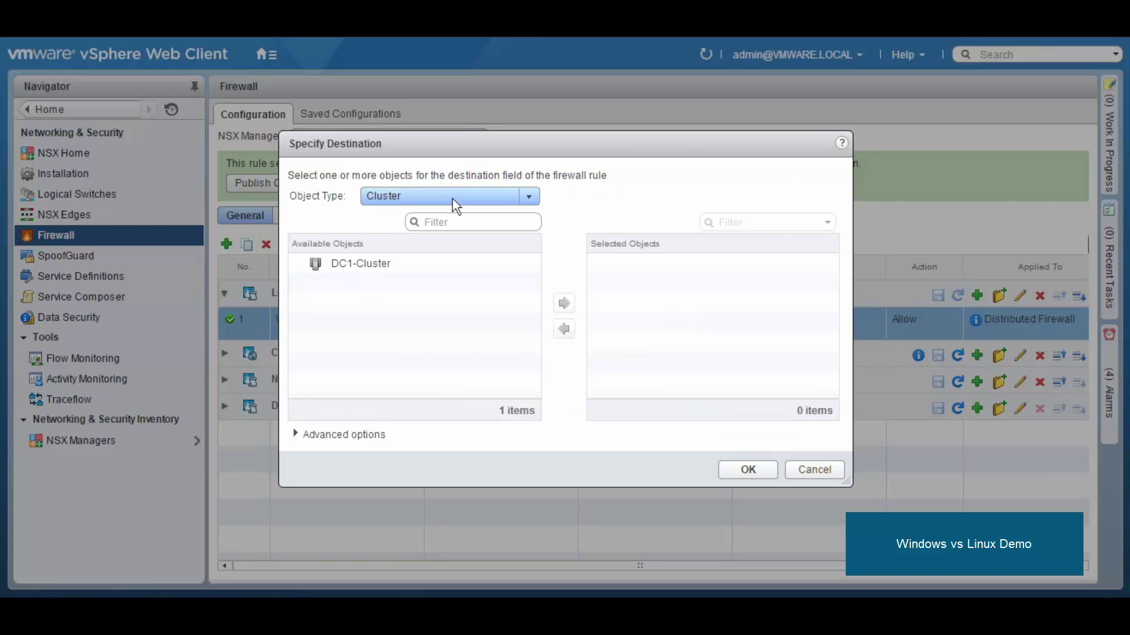
left_click(453, 198)
scroll(534, 289, "down", 2)
left_click(483, 260)
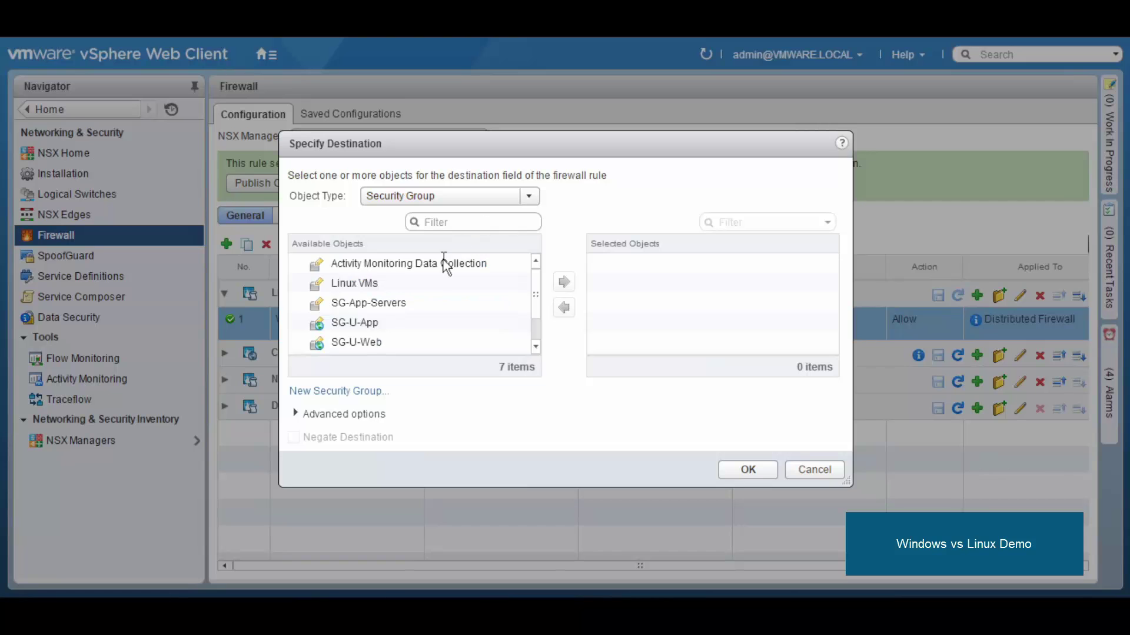
double_click(436, 284)
left_click(746, 471)
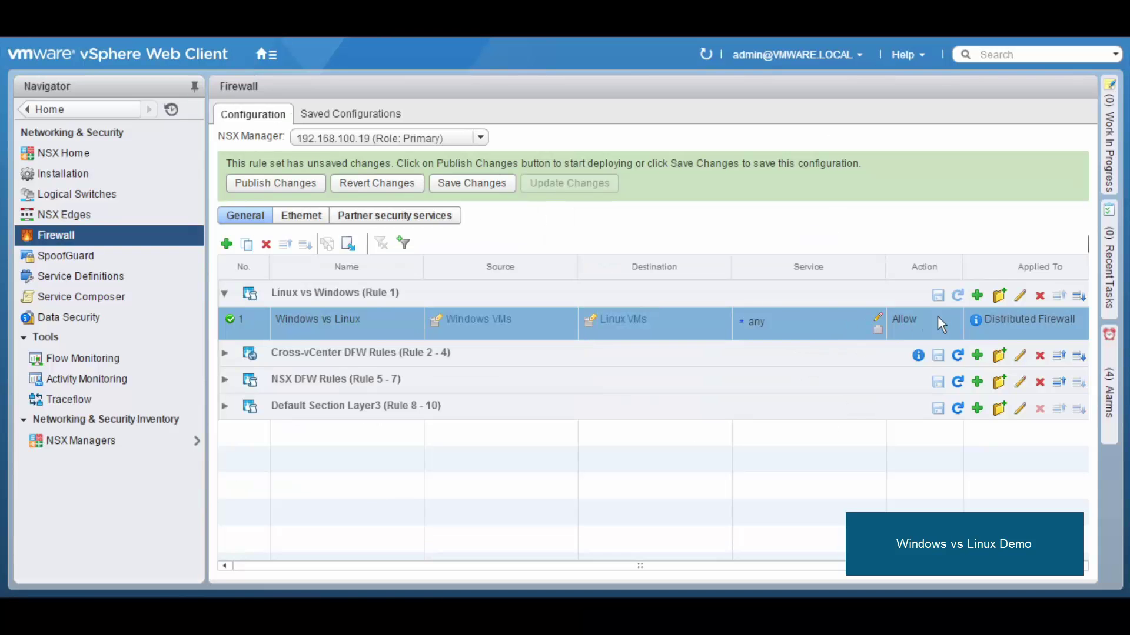
Step: Set the action of the Windows vs Linux rule to Block
left_click(954, 318)
left_click(850, 330)
left_click(821, 370)
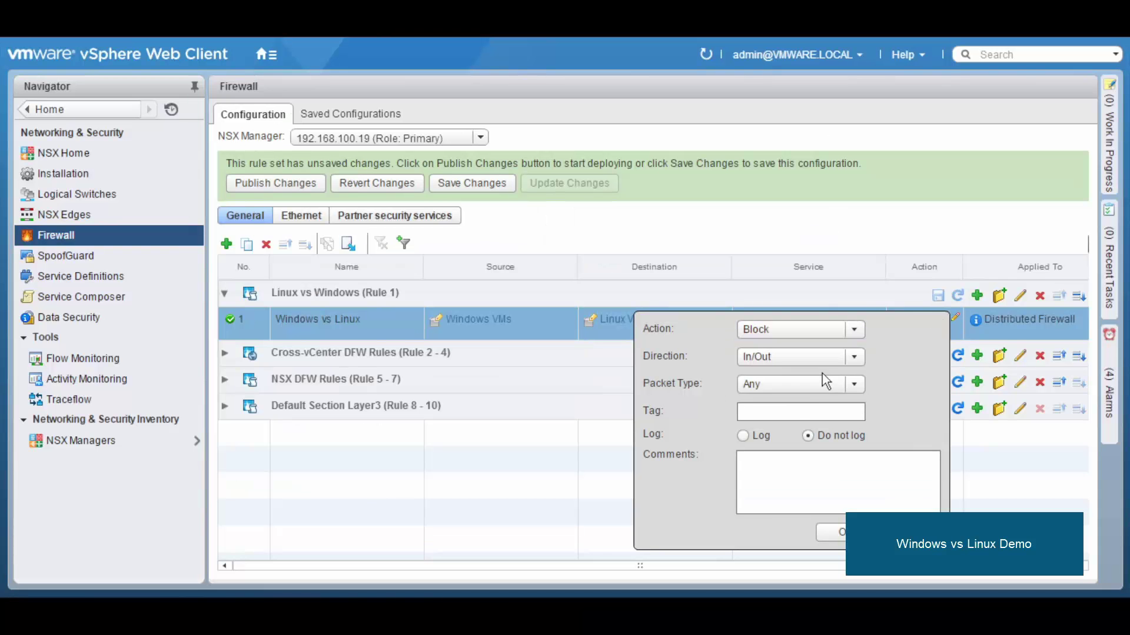
left_click(831, 533)
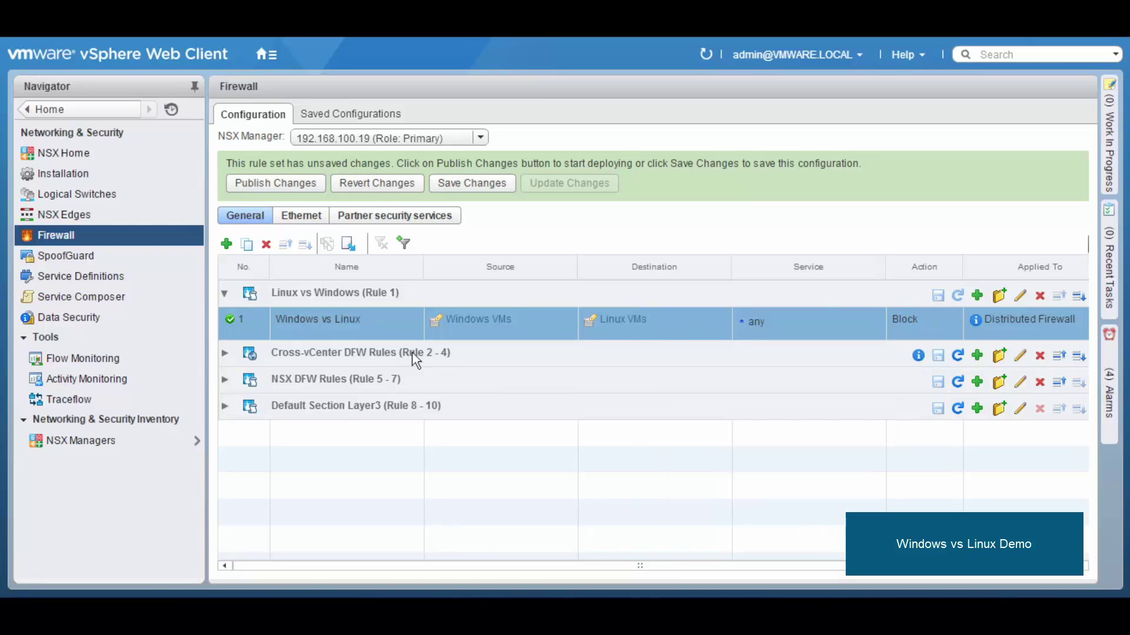
Step: Add a second rule below the Windows vs Linux rule and name it Linux vs Windows
right_click(266, 322)
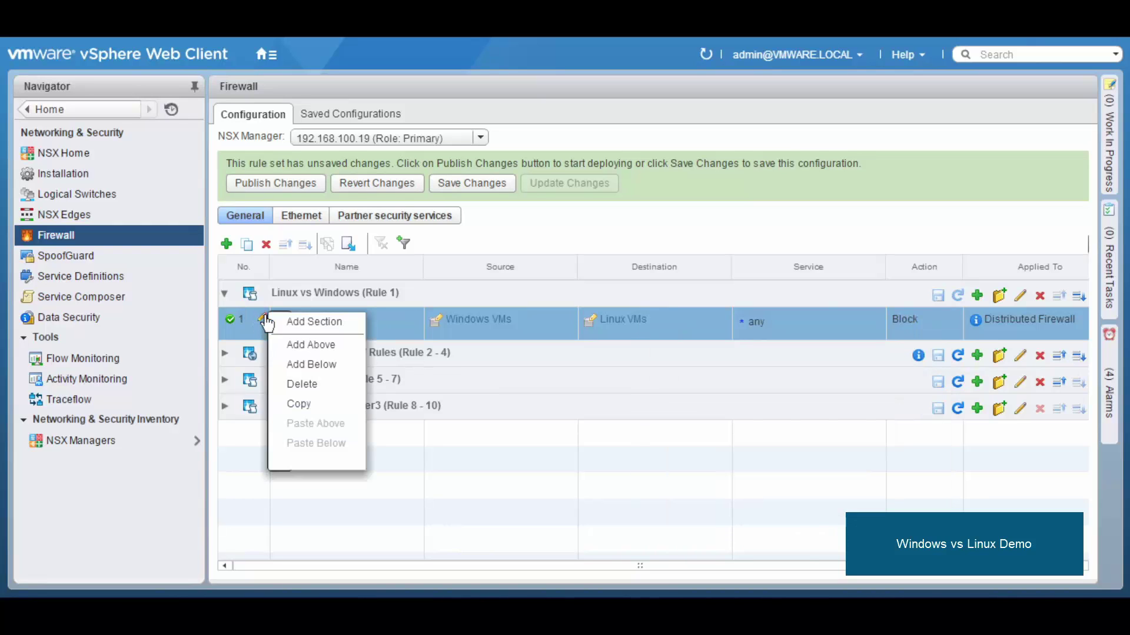
left_click(291, 364)
left_click(416, 352)
type("Linu")
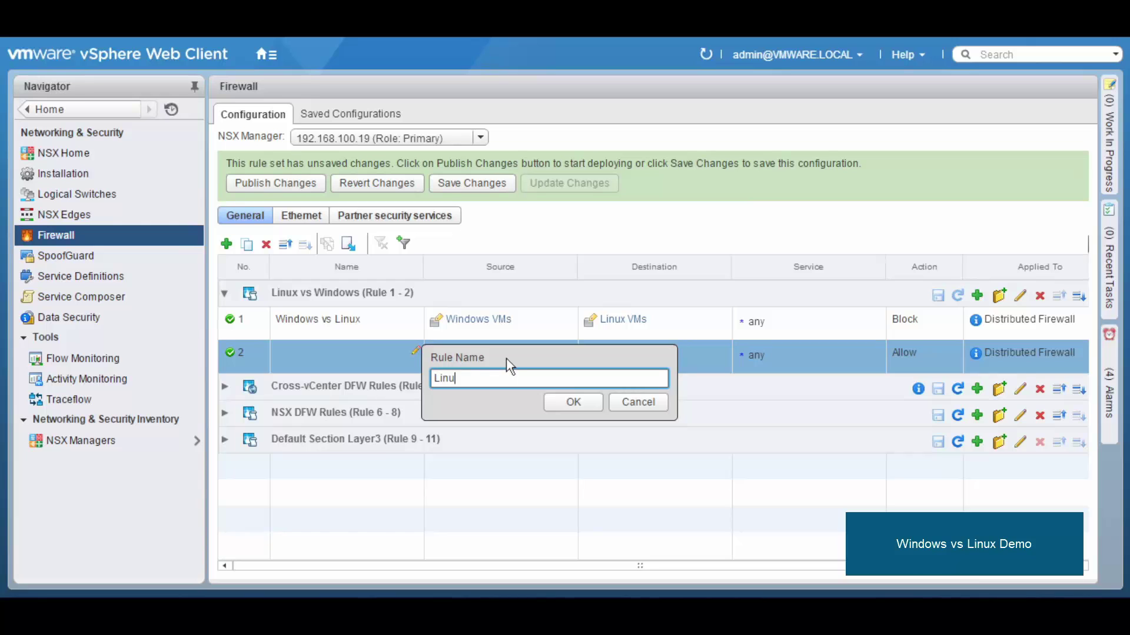
type("x vs Windows")
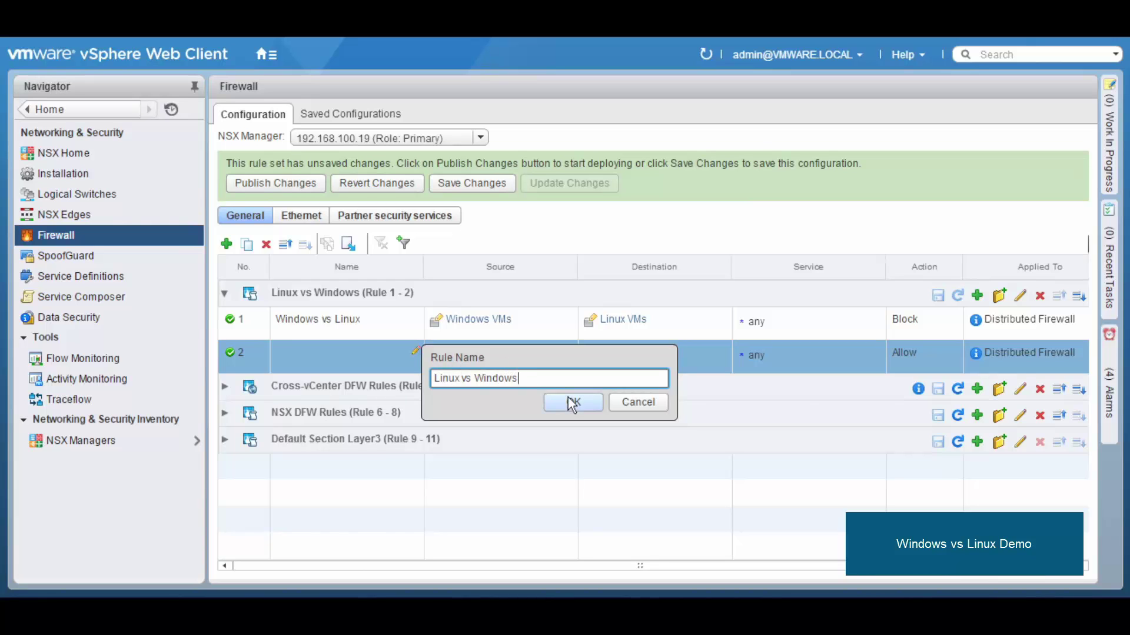
left_click(568, 400)
Step: Set the source of the Linux vs Windows rule to the security group Linux VMs
left_click(569, 350)
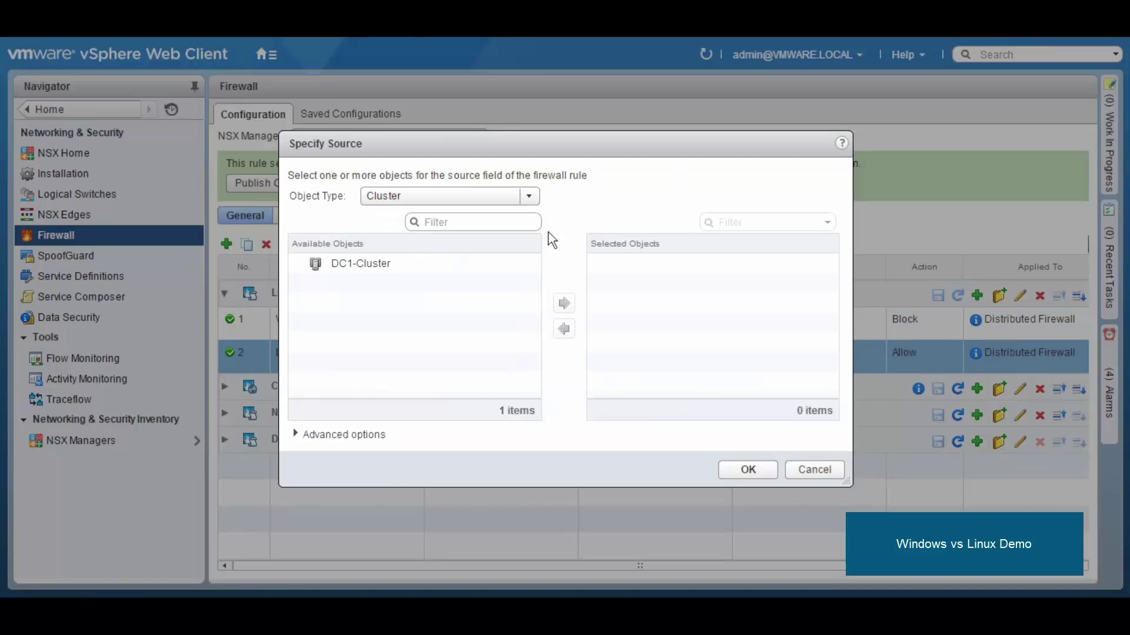
left_click(529, 195)
left_click_drag(535, 228, 535, 285)
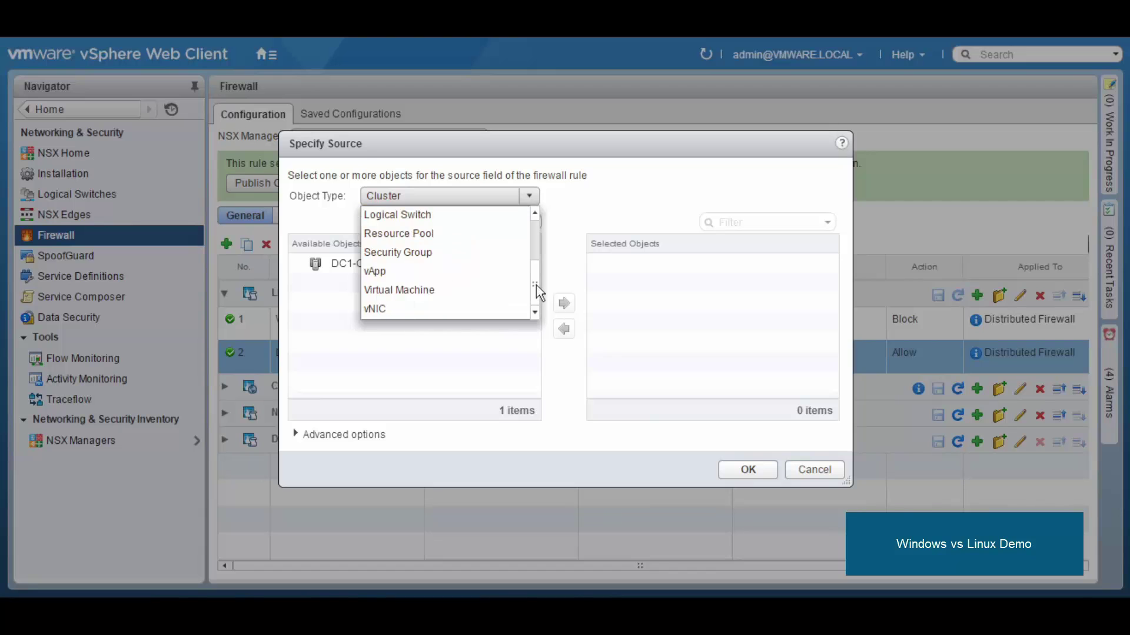
left_click(457, 252)
double_click(437, 283)
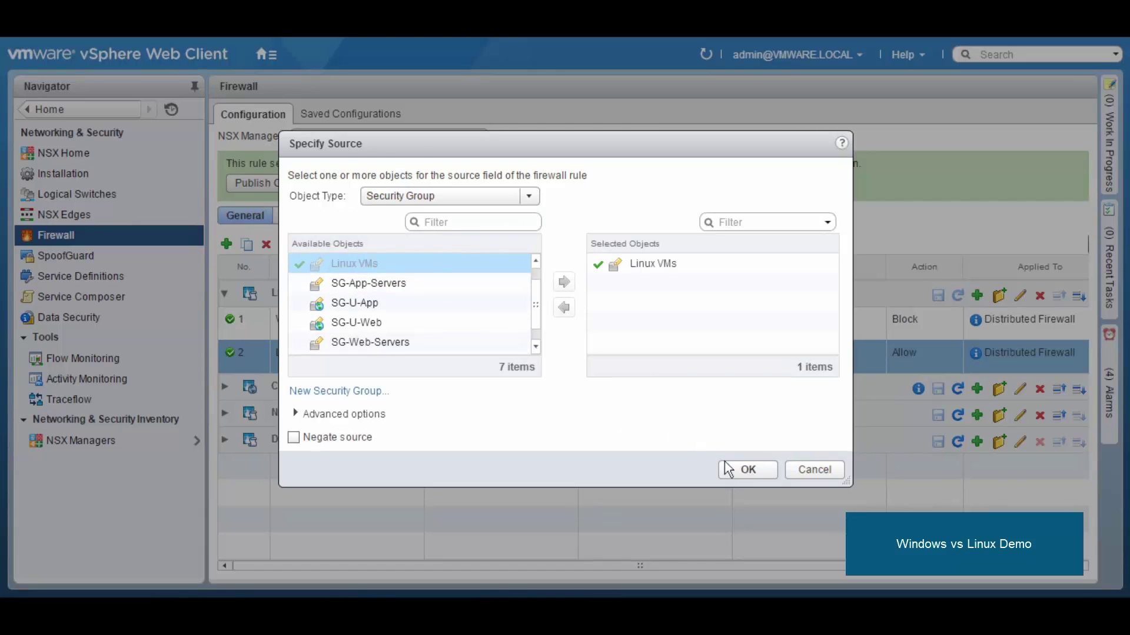
left_click(732, 467)
Step: Set the destination of the Linux vs Windows rule to the security group Windows VMs
left_click(721, 351)
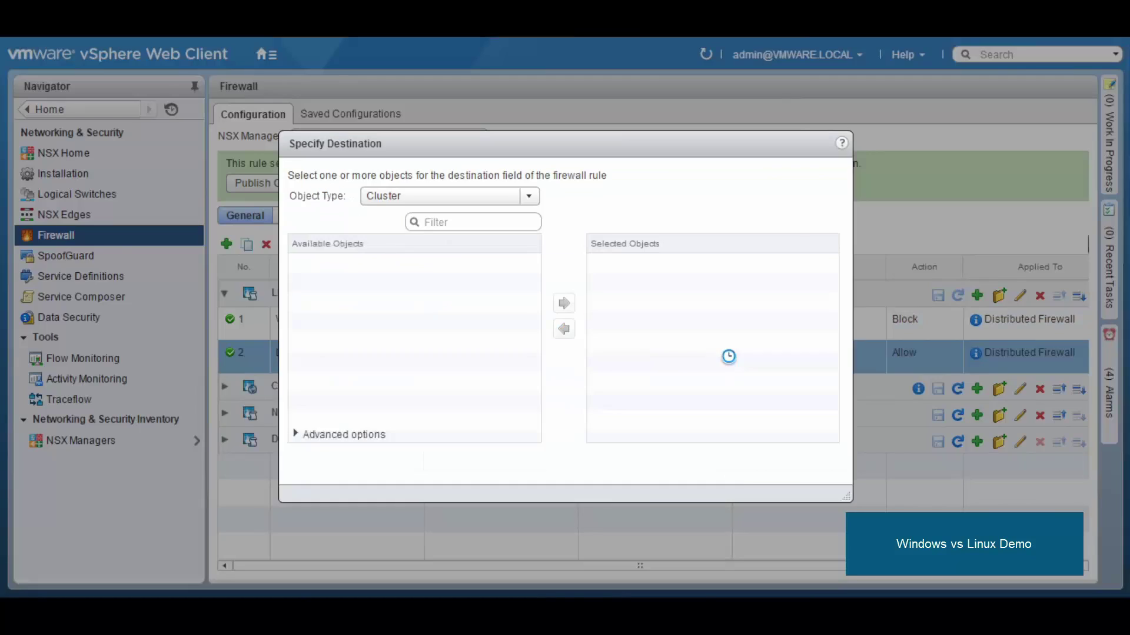
left_click(529, 195)
scroll(536, 289, "down", 2)
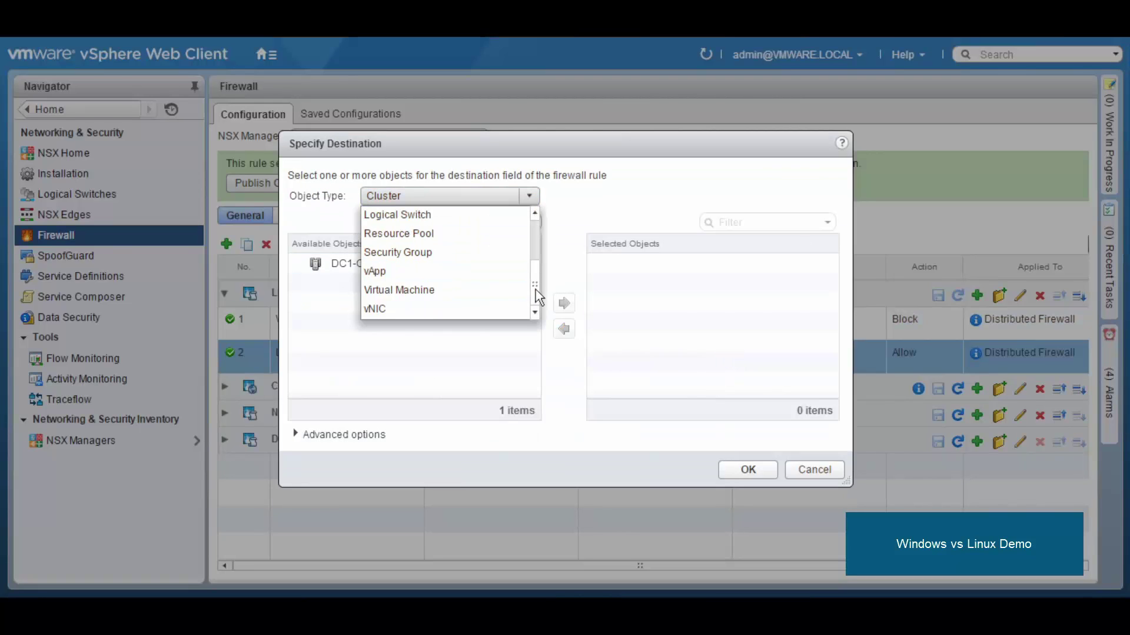
left_click(503, 256)
left_click(509, 222)
type("windows")
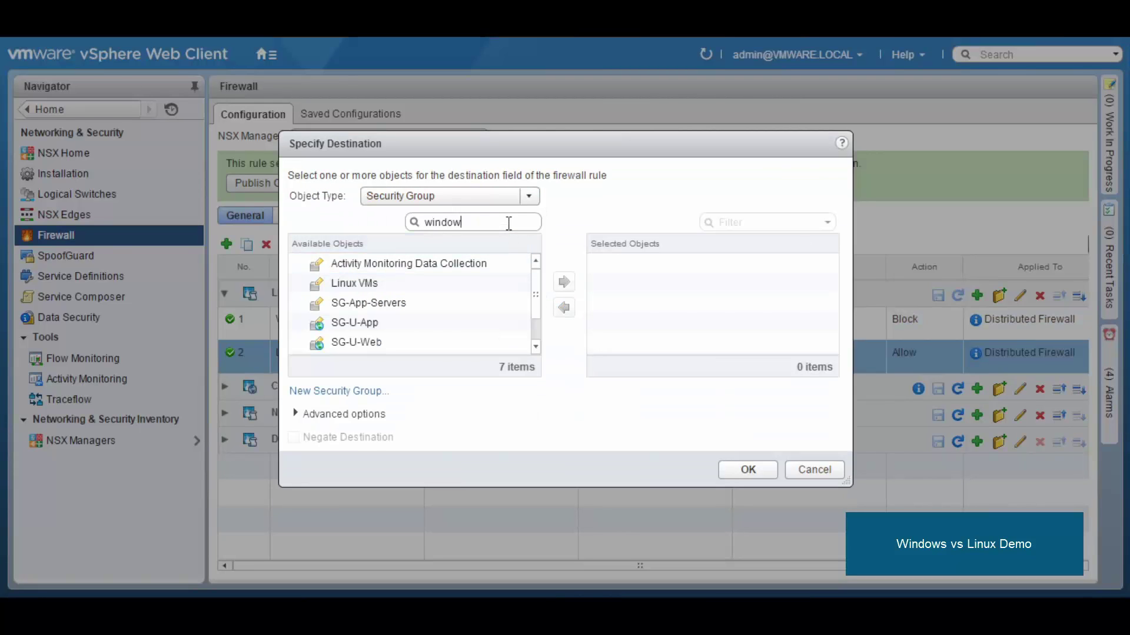
double_click(462, 262)
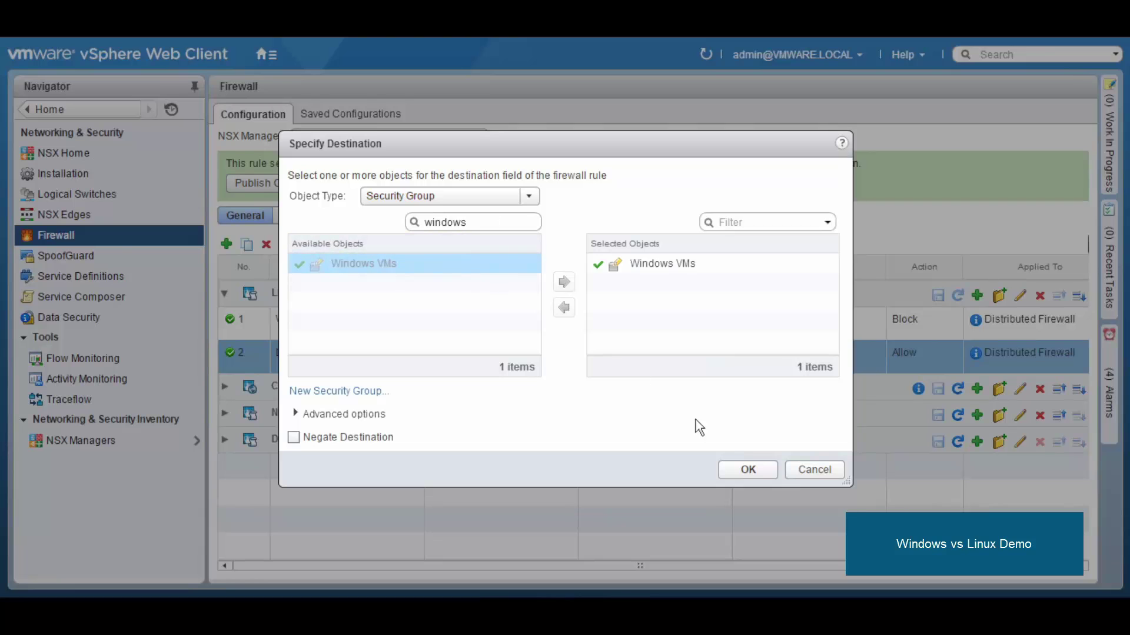
left_click(747, 465)
Step: Set the action of the Linux vs Windows rule to Block with logging enabled, and publish the firewall changes
left_click(956, 350)
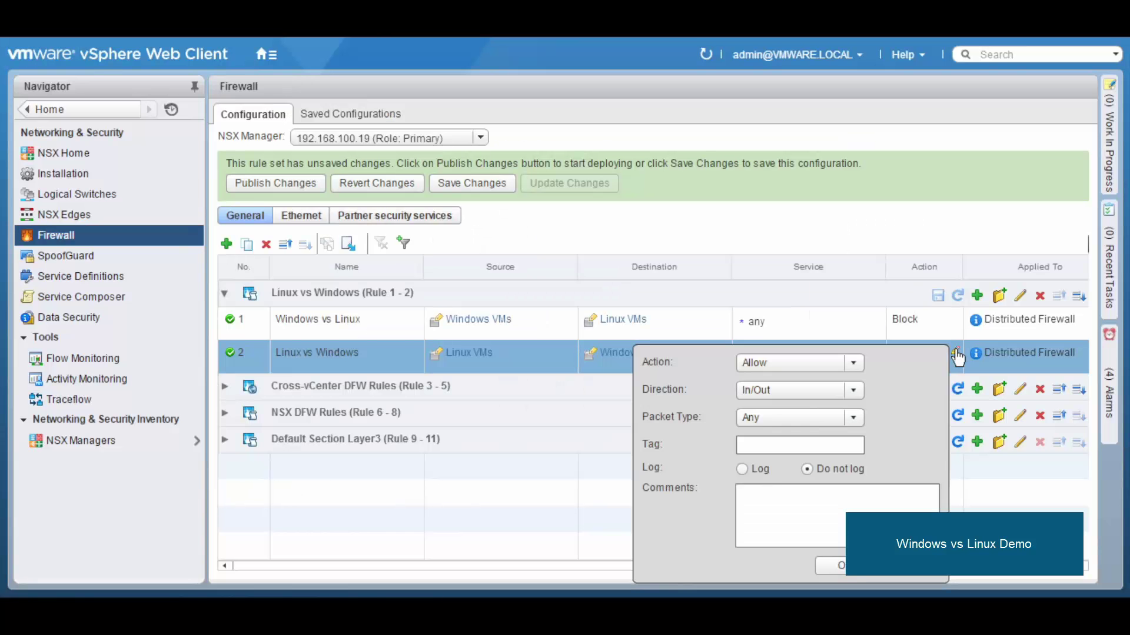
left_click(854, 363)
left_click(838, 395)
left_click(741, 469)
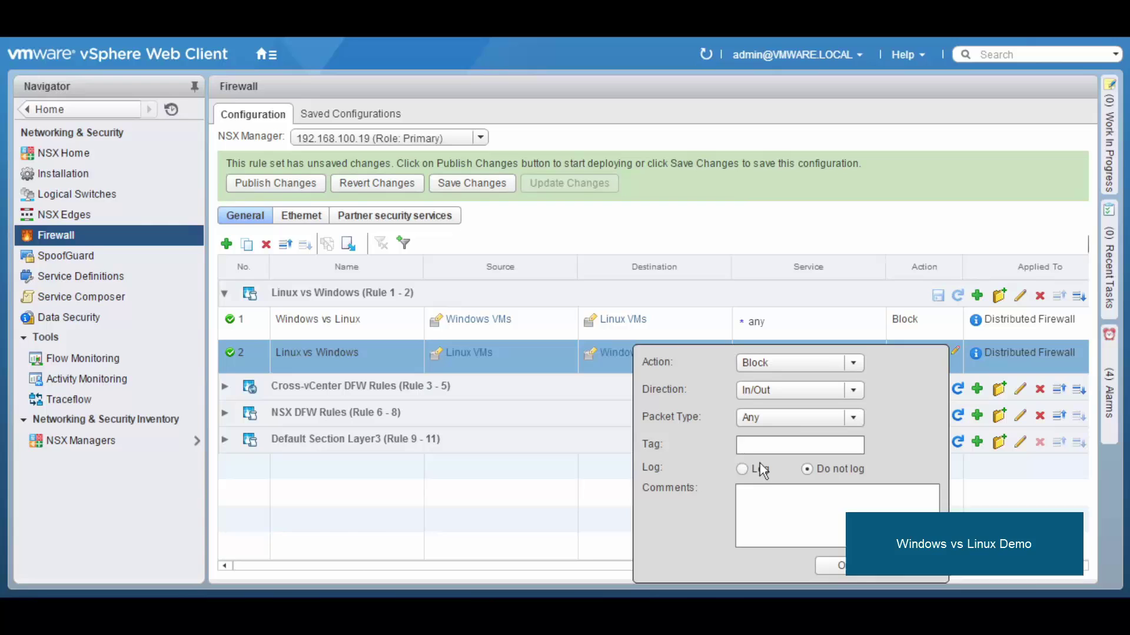
left_click(815, 562)
left_click(282, 183)
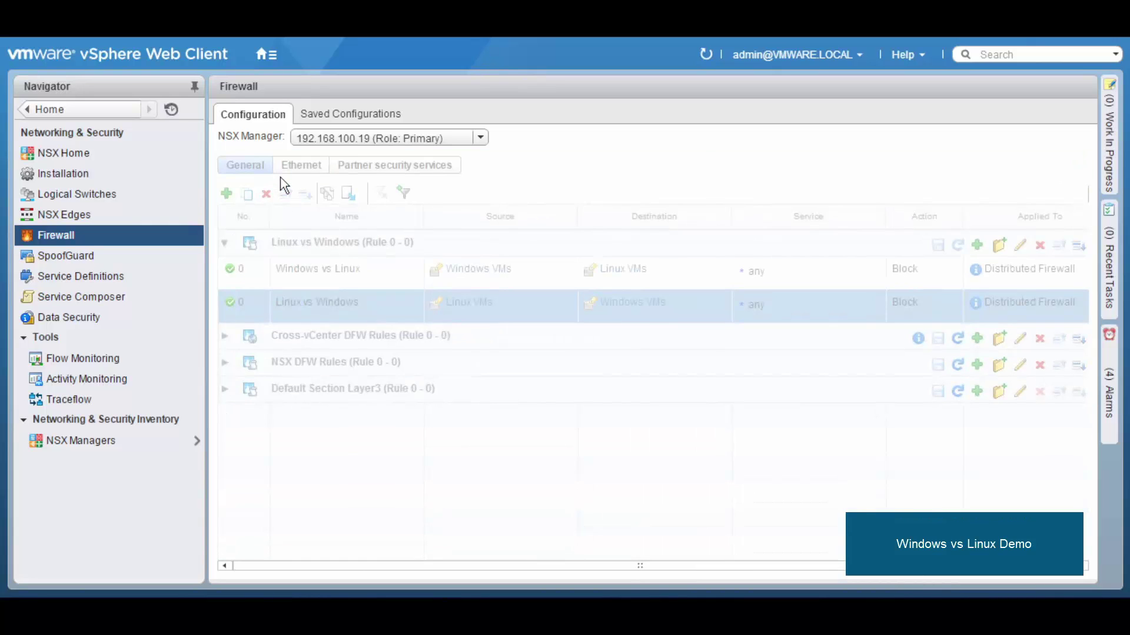
left_click(224, 276)
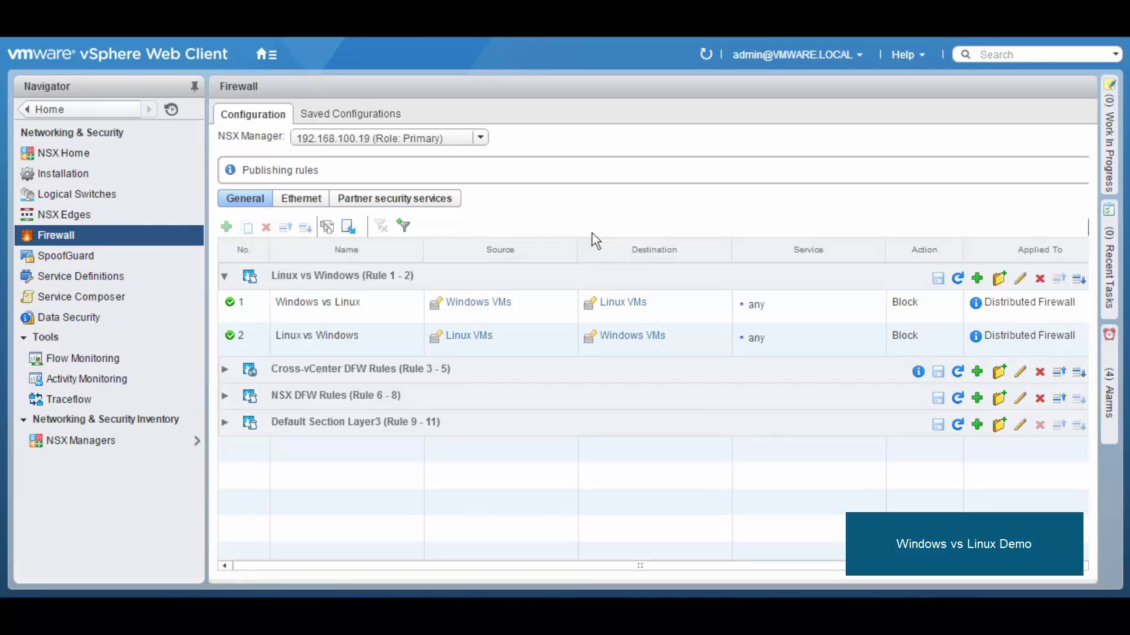
Step: Check the effective VM members of the Windows VMs and Linux VMs security groups used in the two rules
left_click(490, 306)
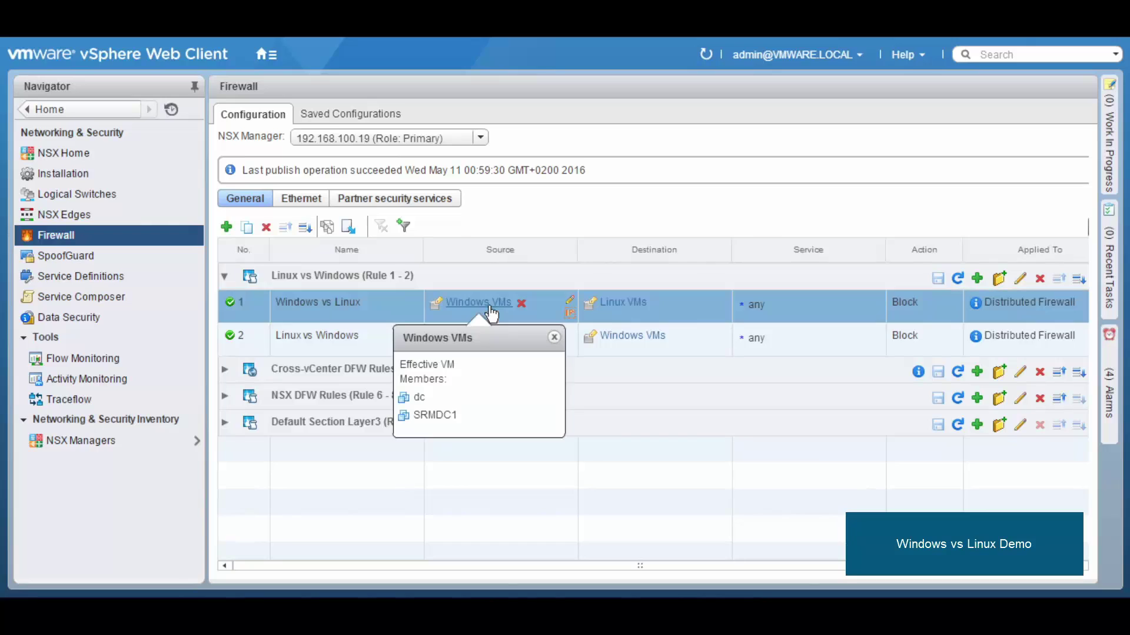
left_click(651, 338)
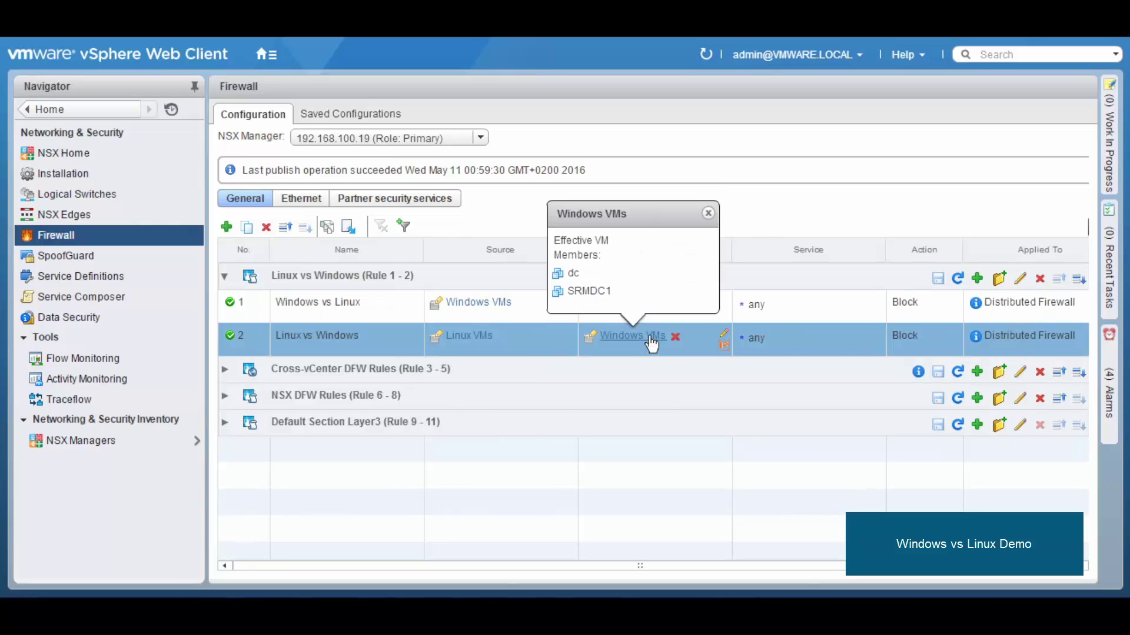
left_click(492, 333)
scroll(529, 303, "down", 3)
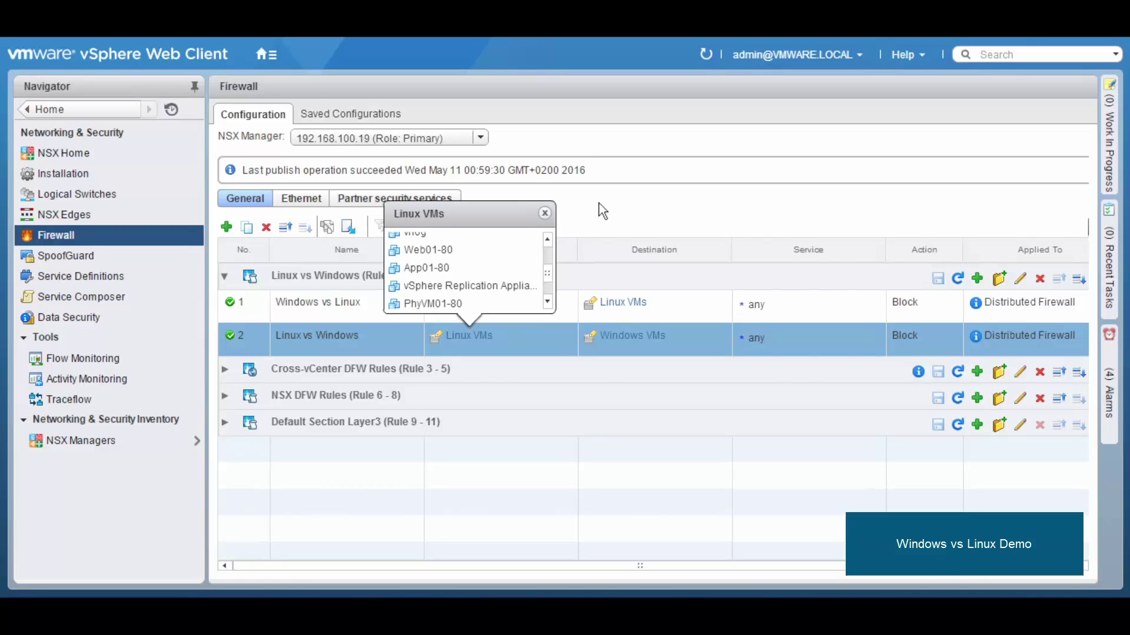
Step: Look up the IP addresses of the virtual machines Web01-80 and App01-80 in the DC1 datacenter
left_click(267, 55)
left_click(297, 135)
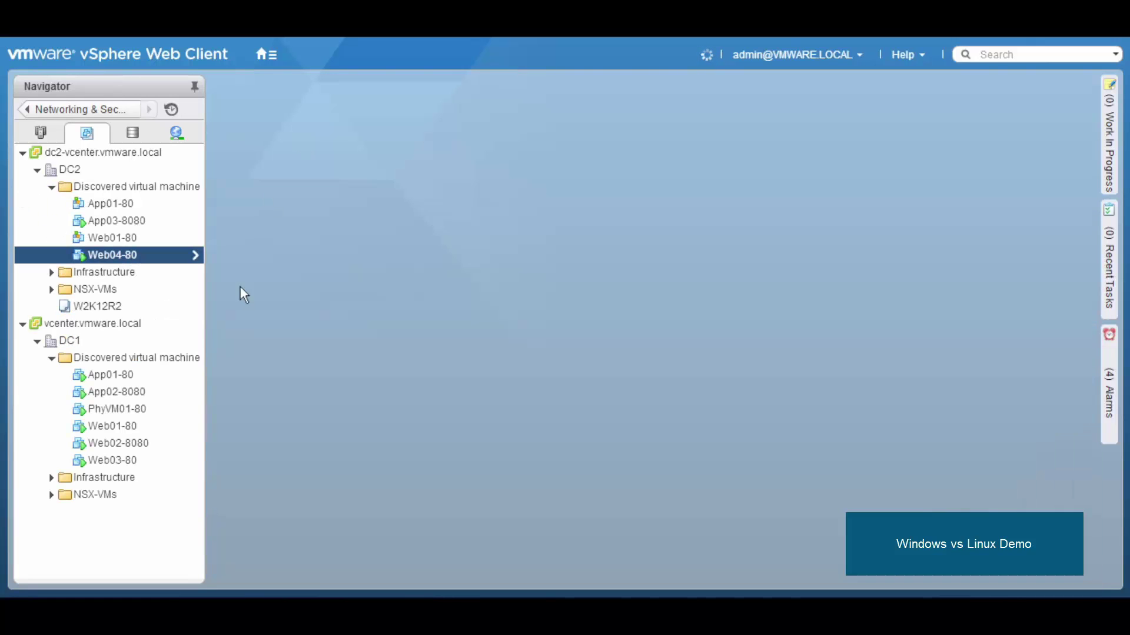
left_click(141, 429)
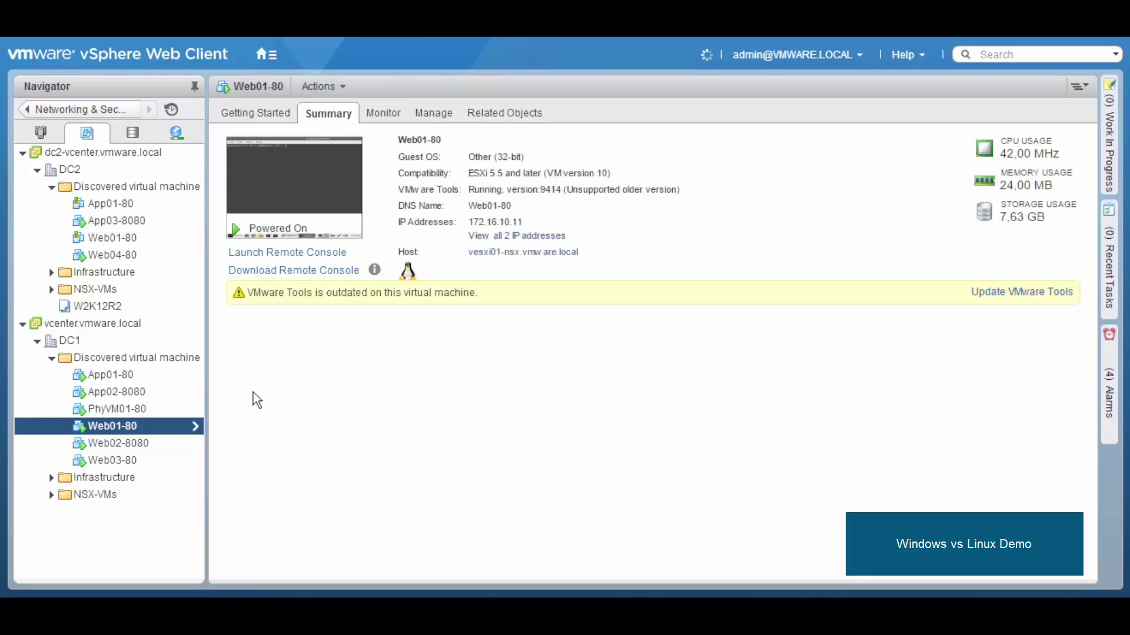
left_click_drag(550, 222, 464, 222)
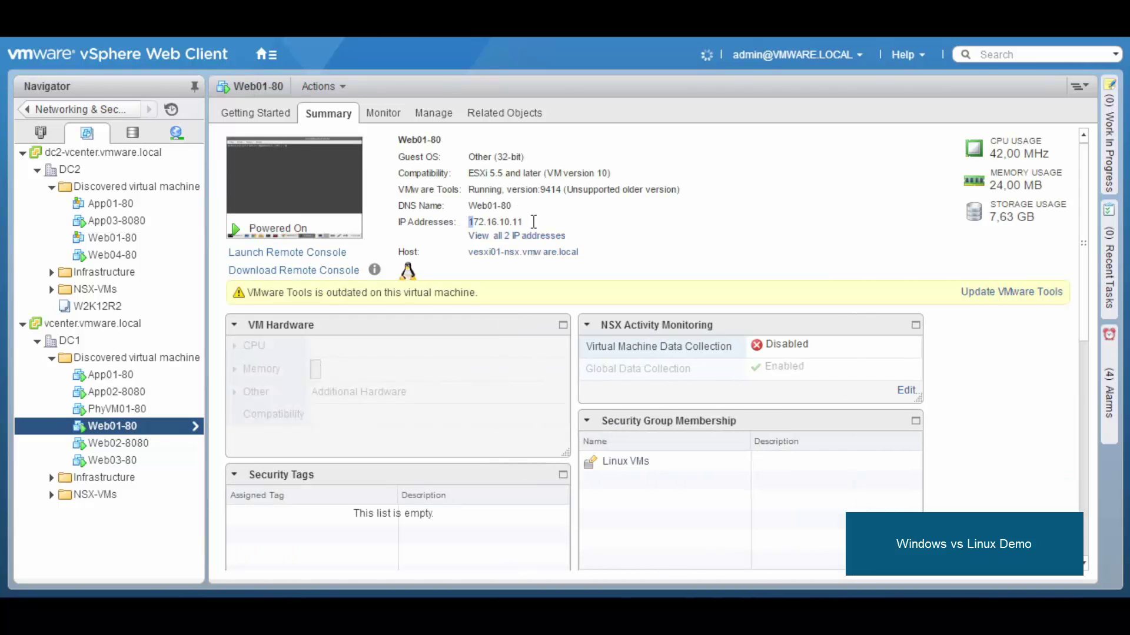
left_click_drag(549, 223, 466, 221)
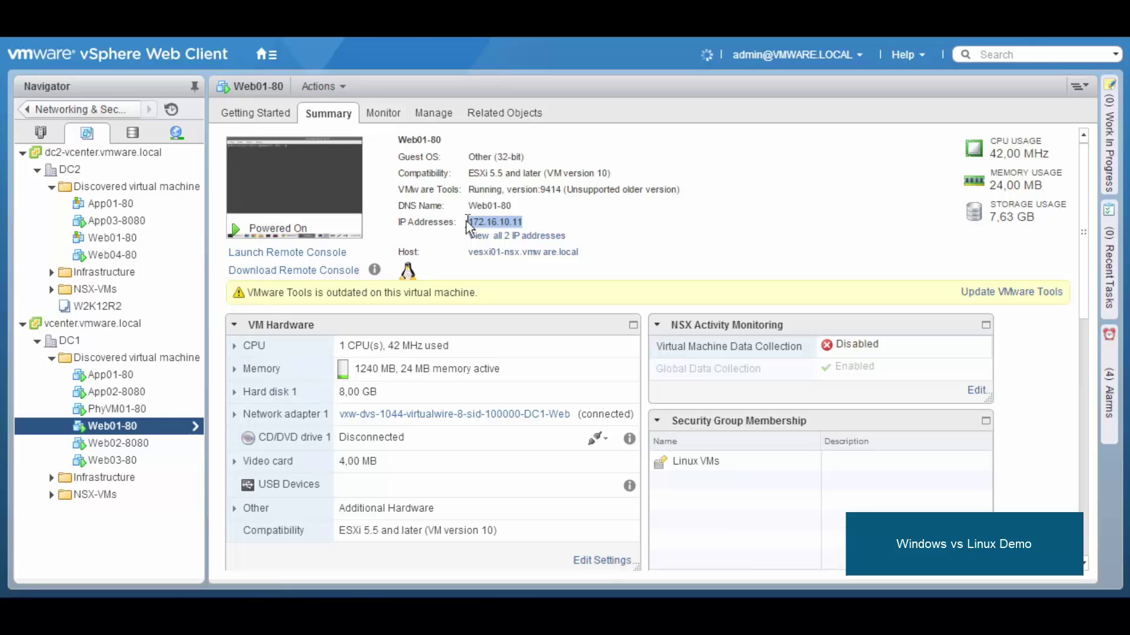
left_click(144, 376)
left_click_drag(538, 221, 449, 231)
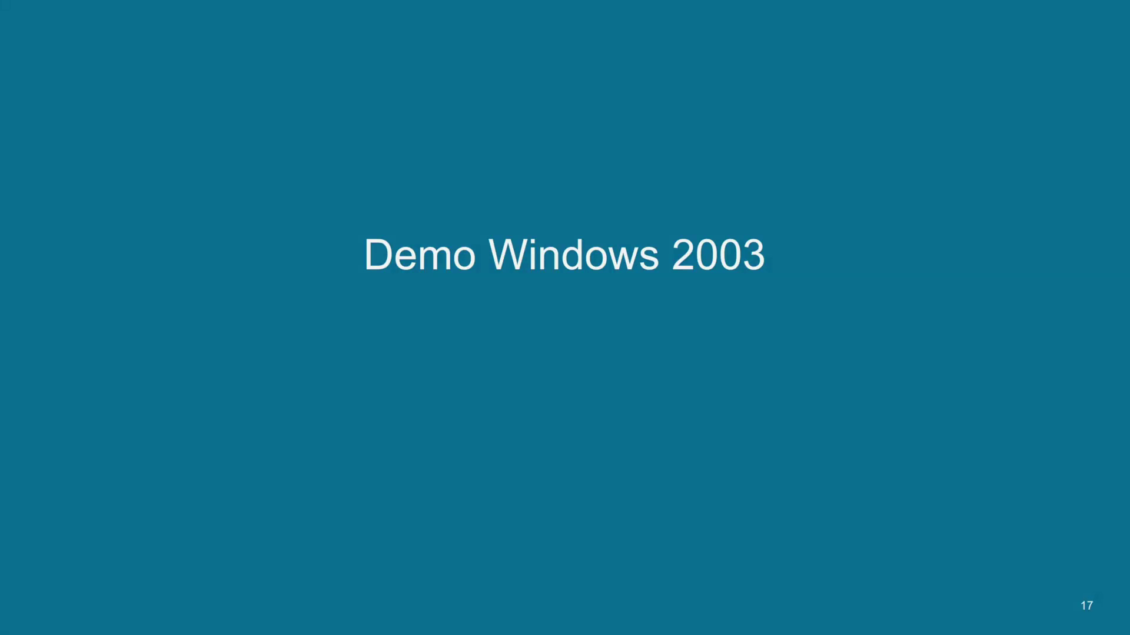
key("Right")
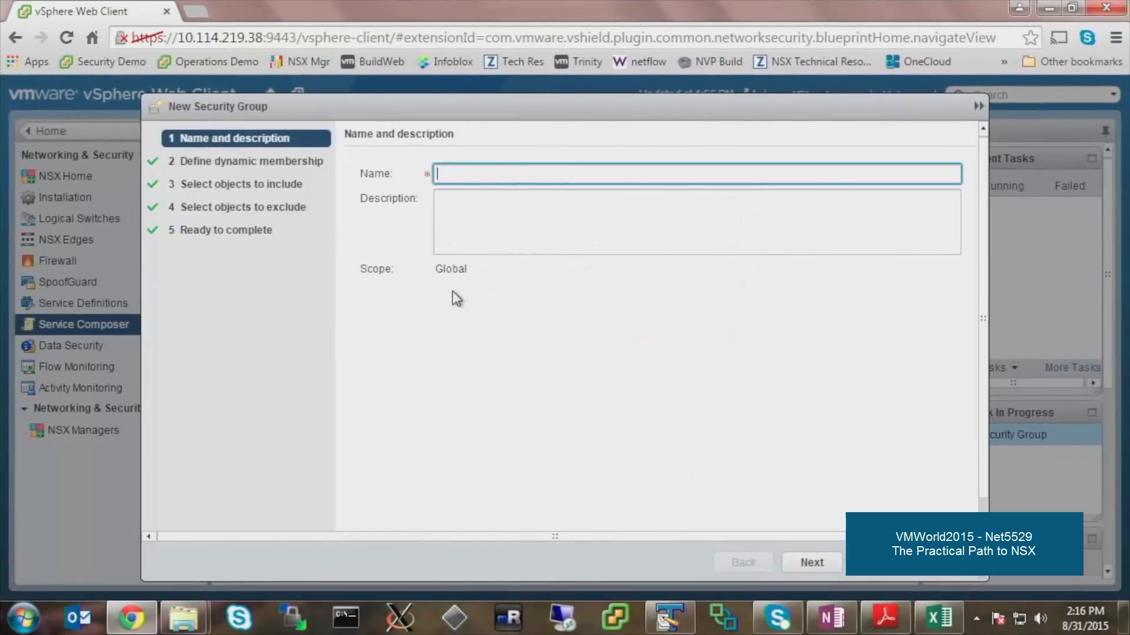
Step: Name the new security group for Windows Server 2003 and proceed to its dynamic membership criteria
type("Windows Serwer")
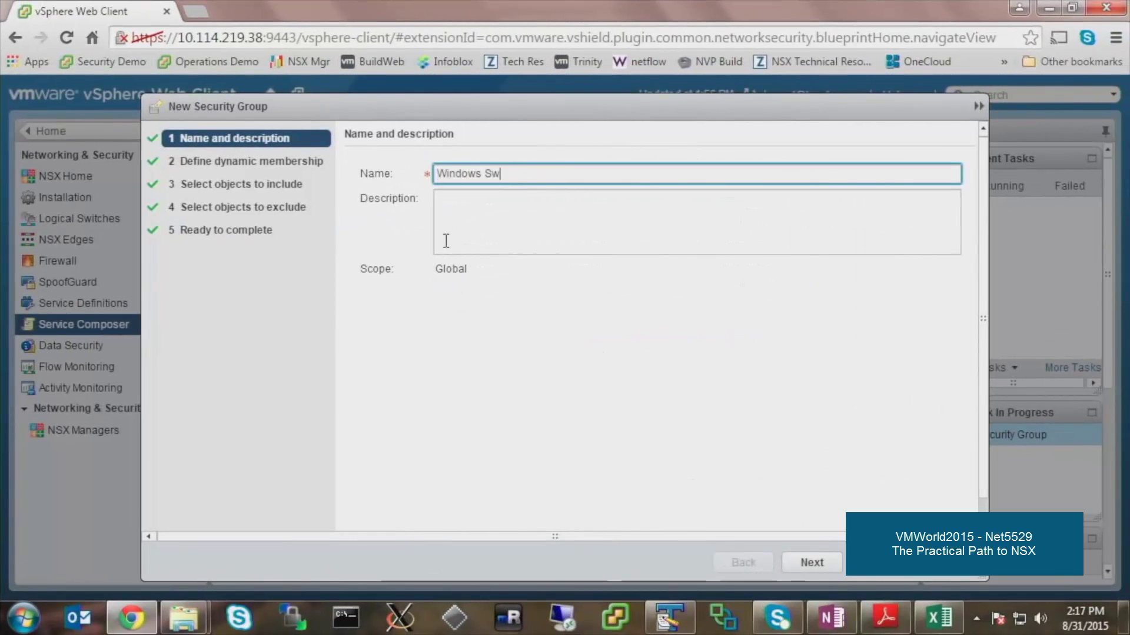
key("BackSpace")
key("BackSpace")
key("BackSpace")
type("ewr 2003")
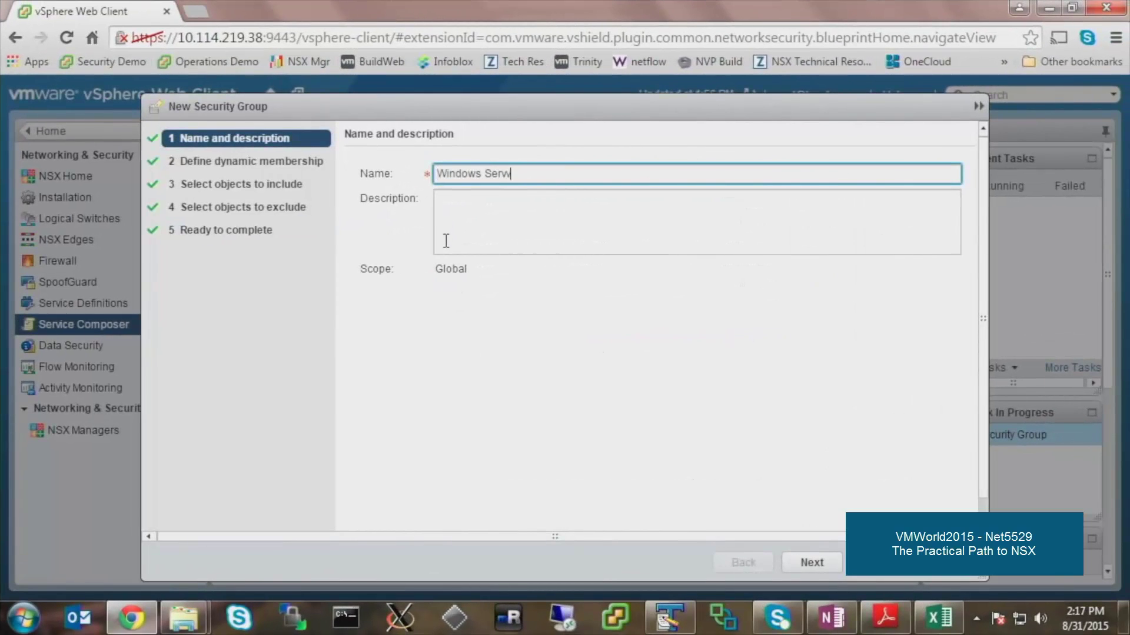
left_click(804, 562)
Step: Define the dynamic membership as Computer OS Name contains Windows Server 2003 and finish creating the security group
left_click(758, 311)
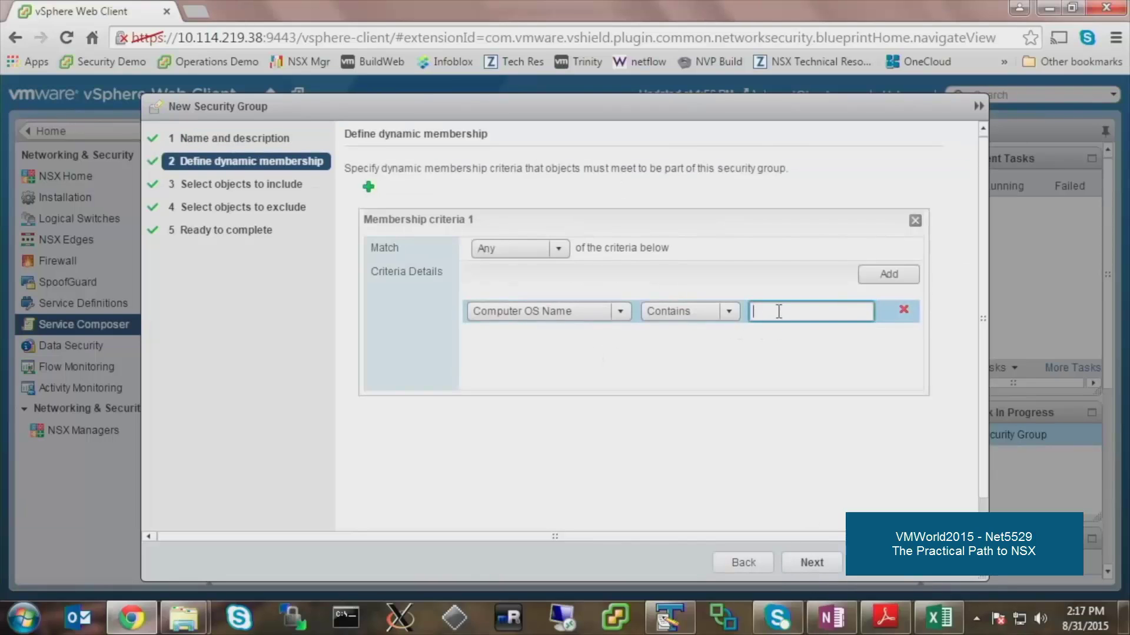
type("Windows Server 2003")
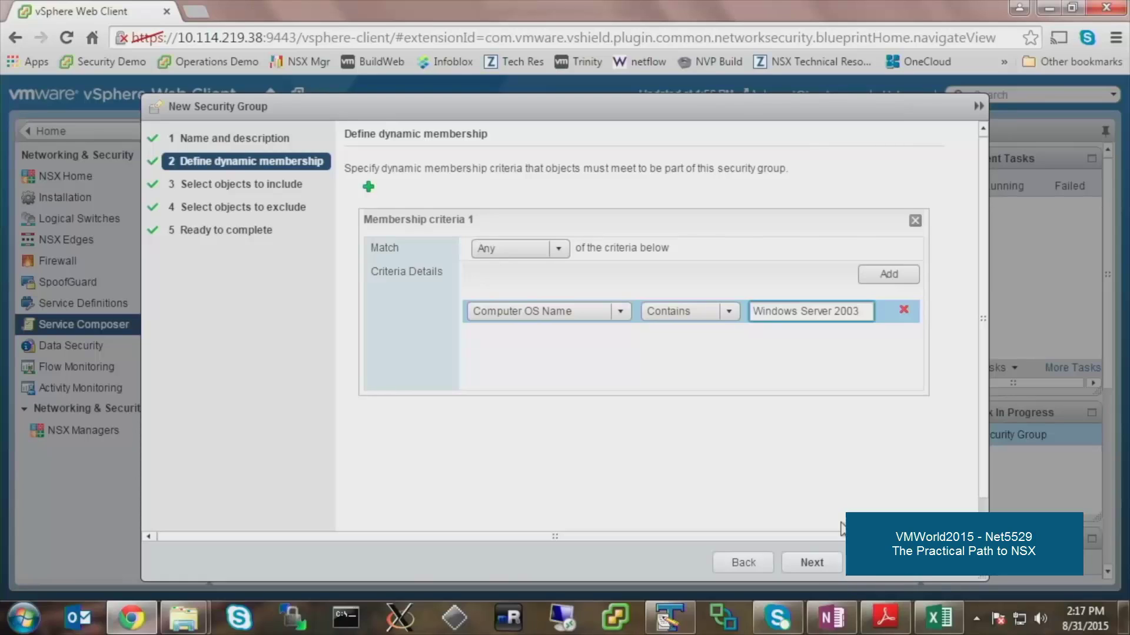
left_click(812, 563)
left_click(874, 563)
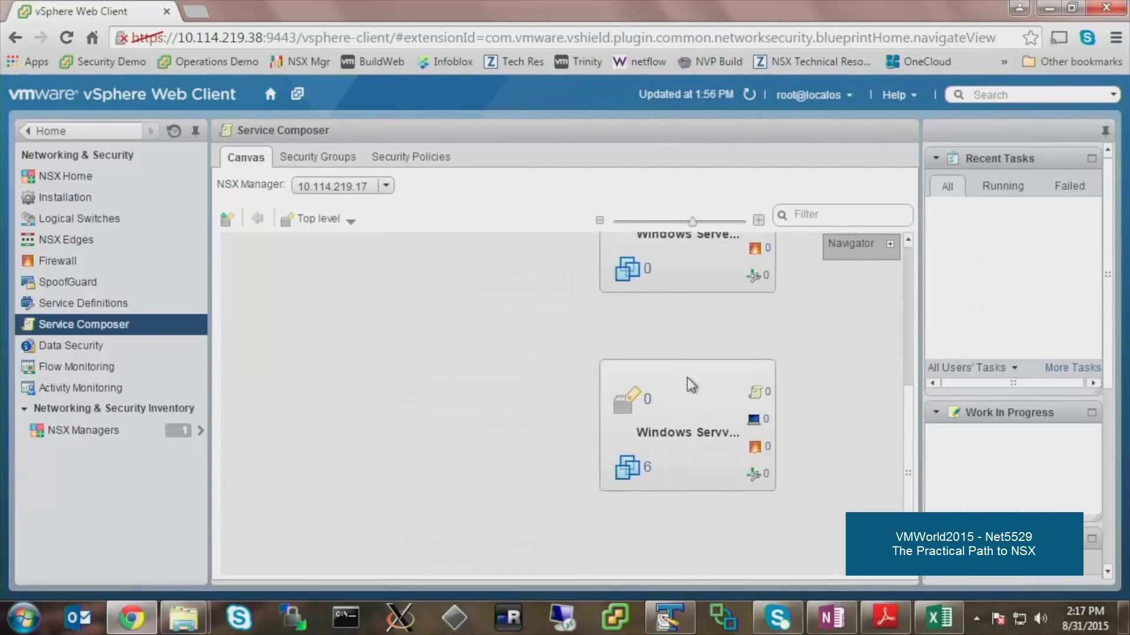
Step: View the virtual machines that belong to the new Windows Server 2003 security group on the canvas
left_click(623, 478)
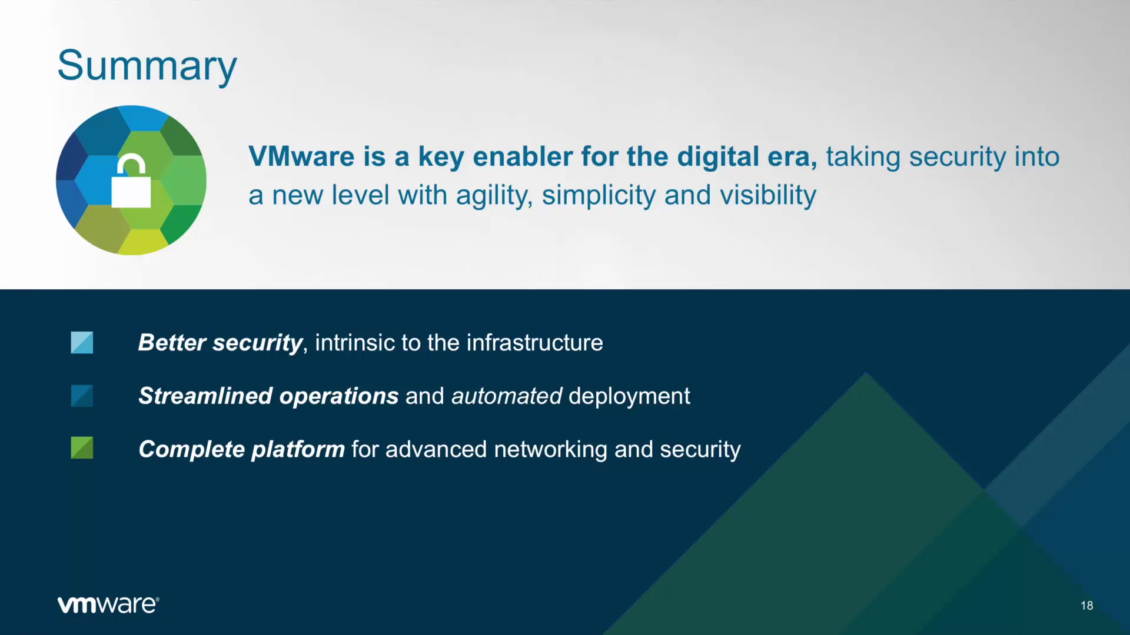
key("Right")
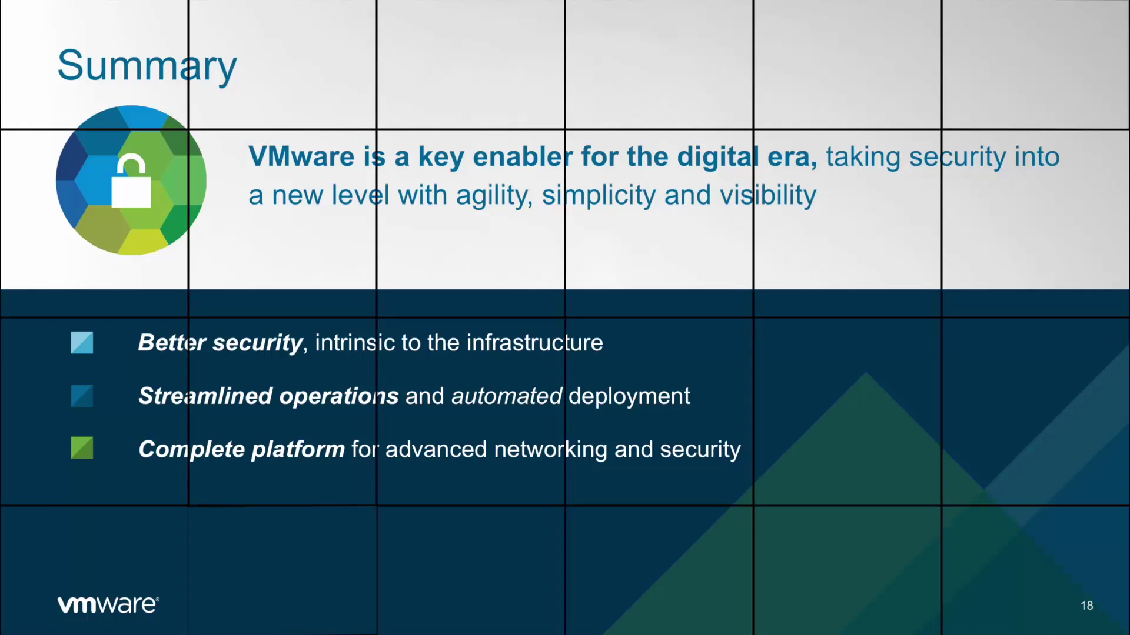